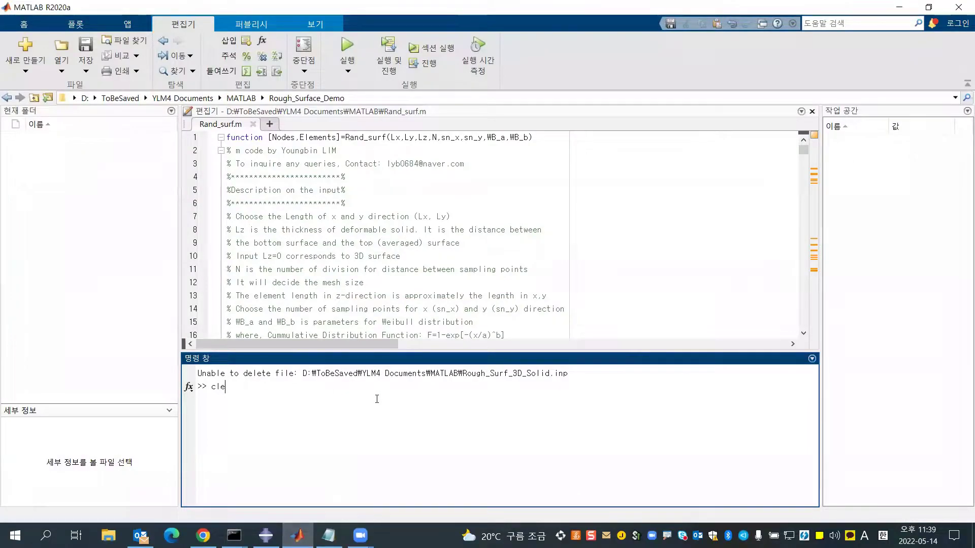
Step: Clear the workspace variables and the Command Window output
key(Return)
text(clc)
key(Return)
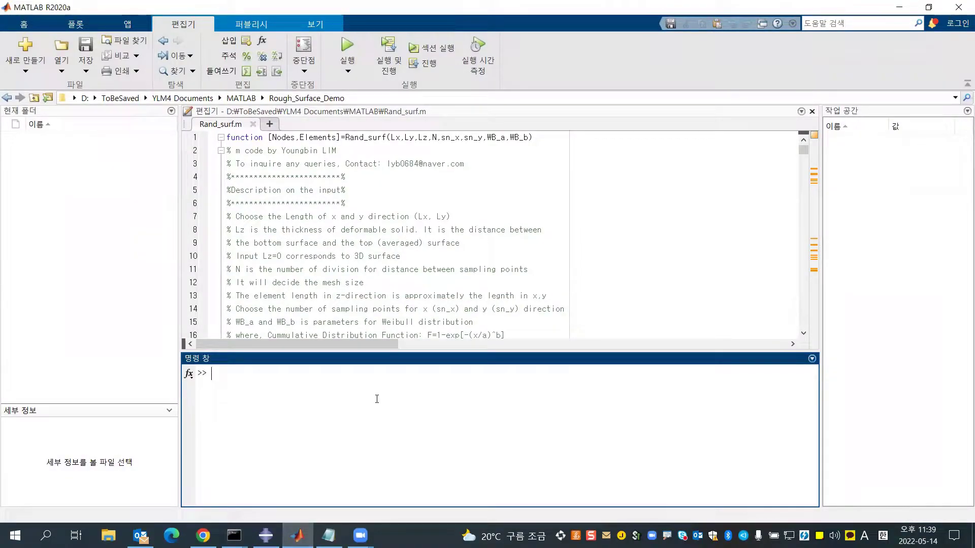
click(7, 98)
click(20, 98)
Step: Recall the earlier call [Nodes,Elements]=Rand_surf(1,1,0.1,5,20,20,0.5,2.0); at the command prompt
key(Up)
key(Up)
key(Up)
key(Up)
key(Up)
drag(453, 376, 212, 374)
click(337, 361)
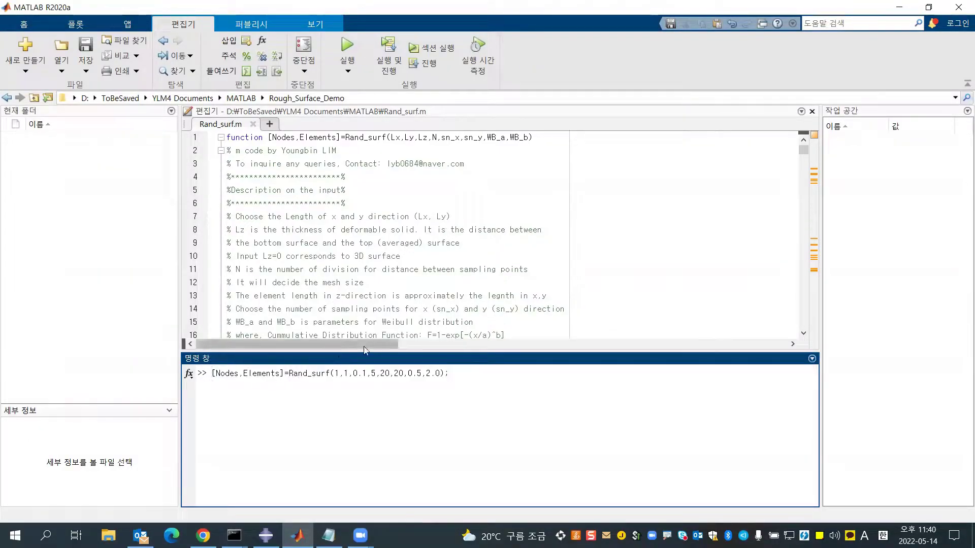
drag(220, 375, 287, 375)
drag(289, 375, 295, 375)
key(Delete)
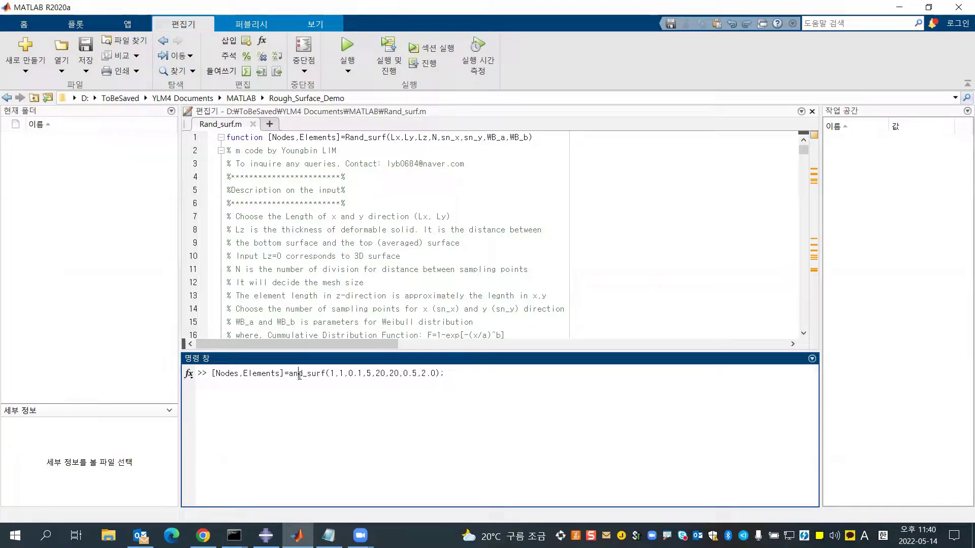
click(291, 374)
text(R)
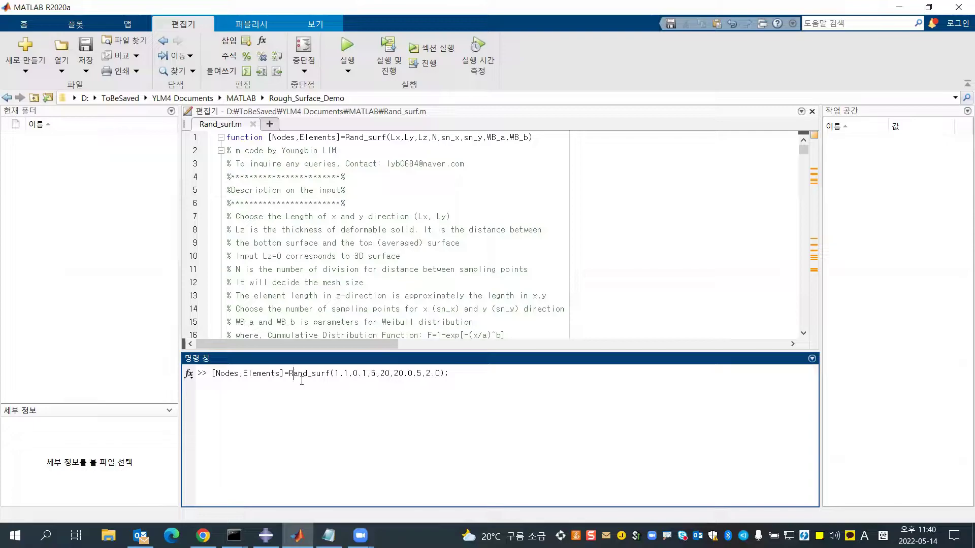
Step: Run the recalled Rand_surf call with arguments 1,1,0.1,5,20,20,0.5,2.0
key(shift+Right)
key(shift+Right)
key(shift+Right)
key(shift+Right)
key(shift+Right)
key(shift+Right)
key(shift+Right)
key(shift+Right)
key(shift+Right)
key(Right)
key(Right)
key(Return)
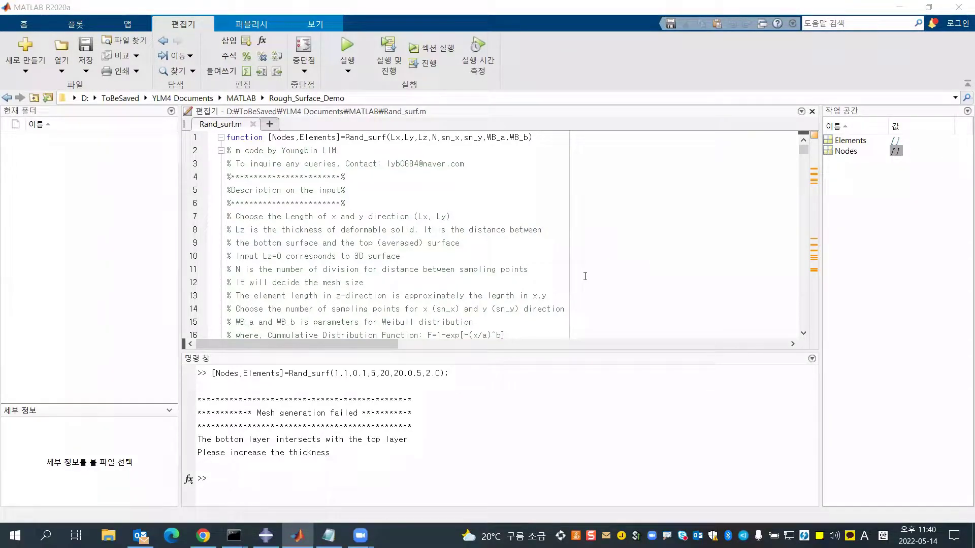
Step: Change the Weibull parameter WB_a to 0.05 in the Rand_surf call and run it again
mouse_move(208, 400)
mouse_down()
mouse_move(410, 425)
mouse_move(199, 400)
mouse_move(382, 452)
mouse_move(332, 453)
mouse_move(204, 397)
mouse_up()
click(199, 400)
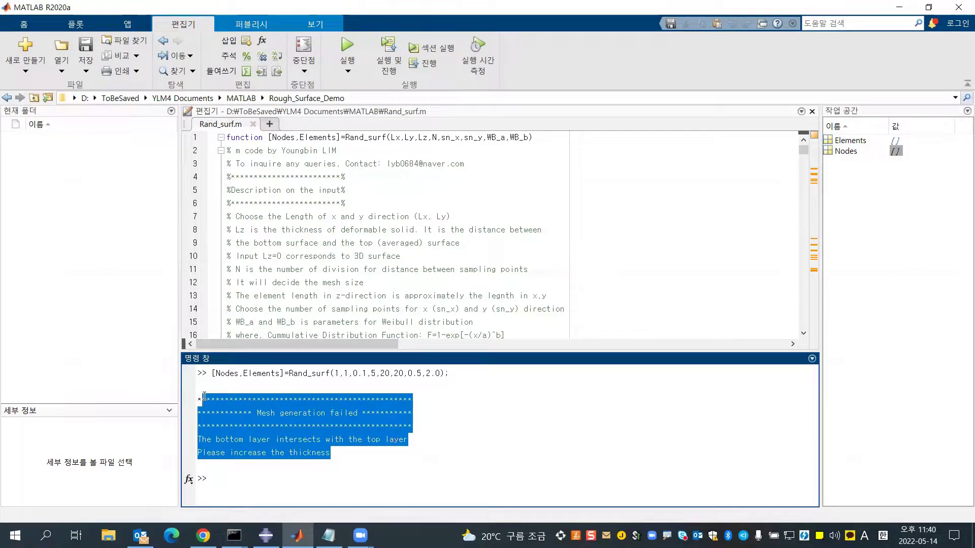
click(240, 400)
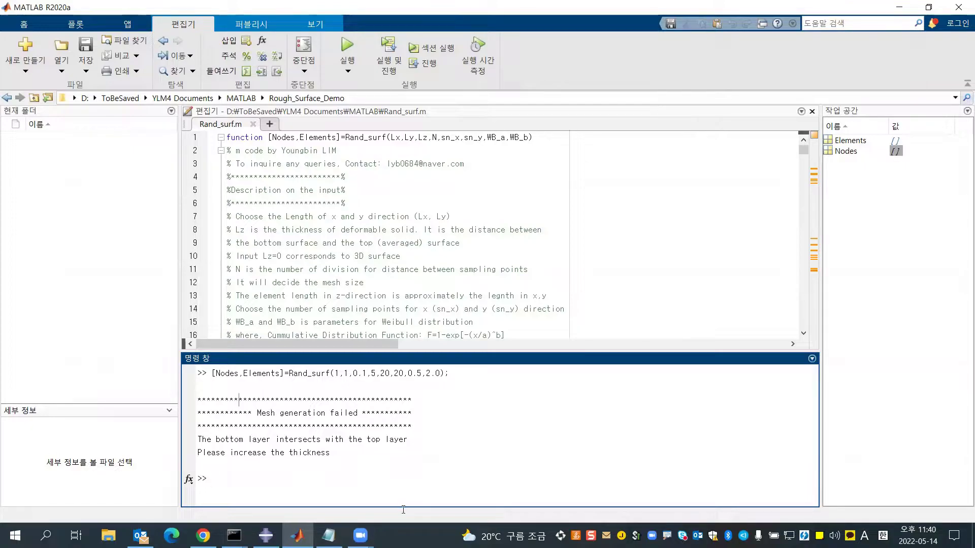
key(Up)
click(357, 480)
text(0.1,5,20,20,0.05,2.0);)
drag(405, 480, 210, 484)
click(420, 479)
key(ctrl+c)
click(483, 485)
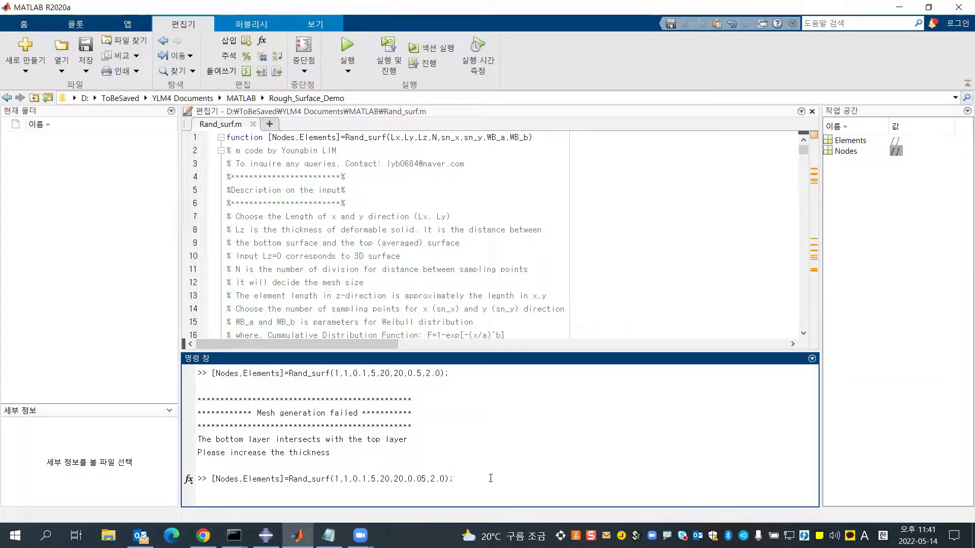
key(Return)
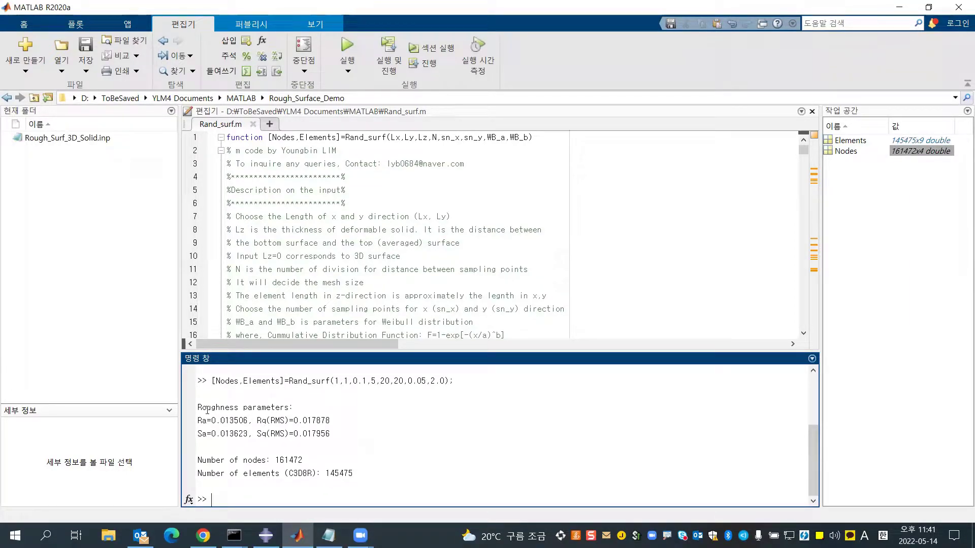
Step: Examine the roughness parameters and the node and element counts reported by the Rand_surf run
drag(197, 407, 330, 434)
click(330, 434)
mouse_move(197, 421)
mouse_down()
mouse_move(255, 420)
mouse_move(198, 421)
mouse_up()
click(285, 432)
drag(257, 420, 363, 439)
click(336, 433)
click(197, 419)
click(364, 438)
drag(280, 461, 306, 461)
click(312, 461)
click(313, 461)
click(274, 459)
click(307, 462)
drag(199, 474, 394, 479)
click(394, 478)
Step: Recall the last Rand_surf call and set its number of divisions N to 10
key(Up)
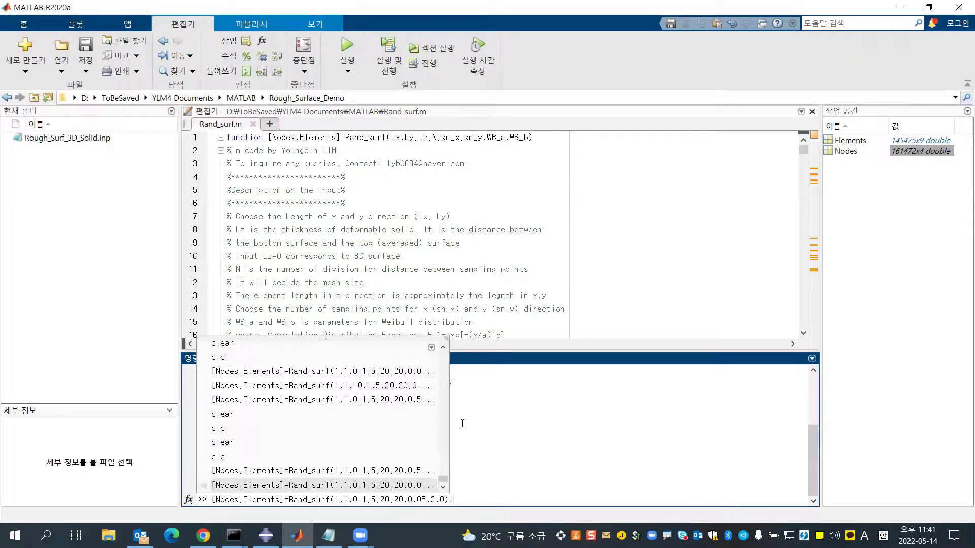
click(376, 500)
key(BackSpace)
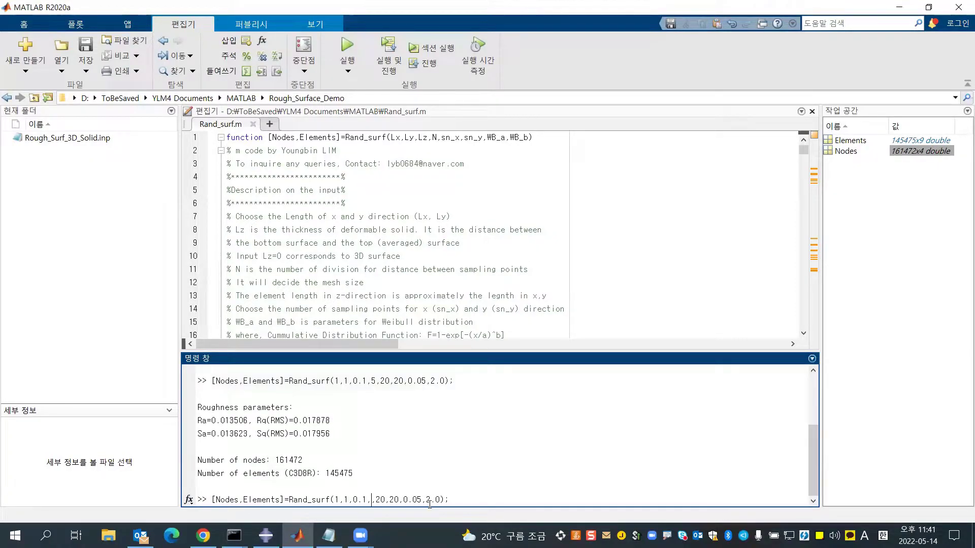
text(01)
key(BackSpace)
key(BackSpace)
text(10)
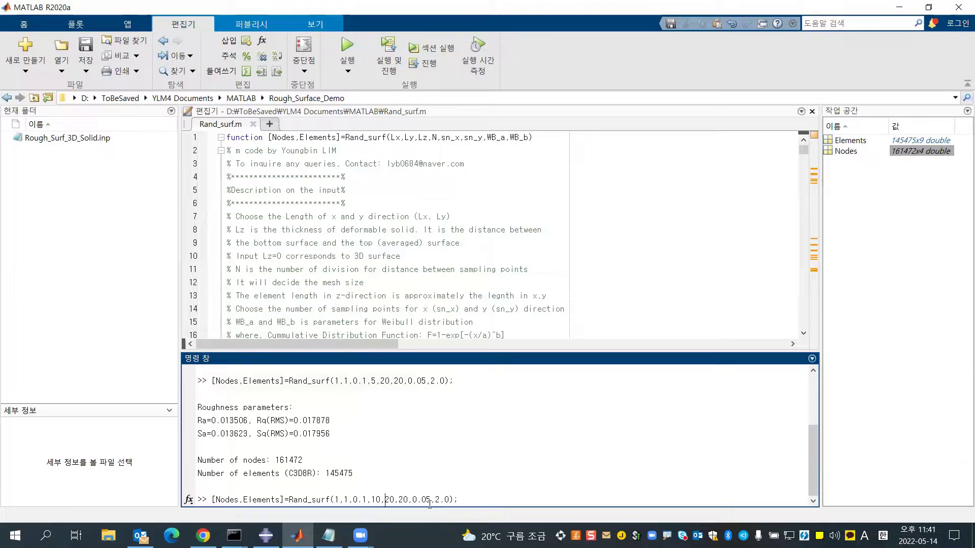
Step: Set both sampling point counts, sn_x and sn_y, to 30 in the Rand_surf call and run it
key(Right)
key(Left)
key(Left)
key(Left)
key(Left)
key(Left)
key(Left)
key(Left)
key(Left)
text(000)
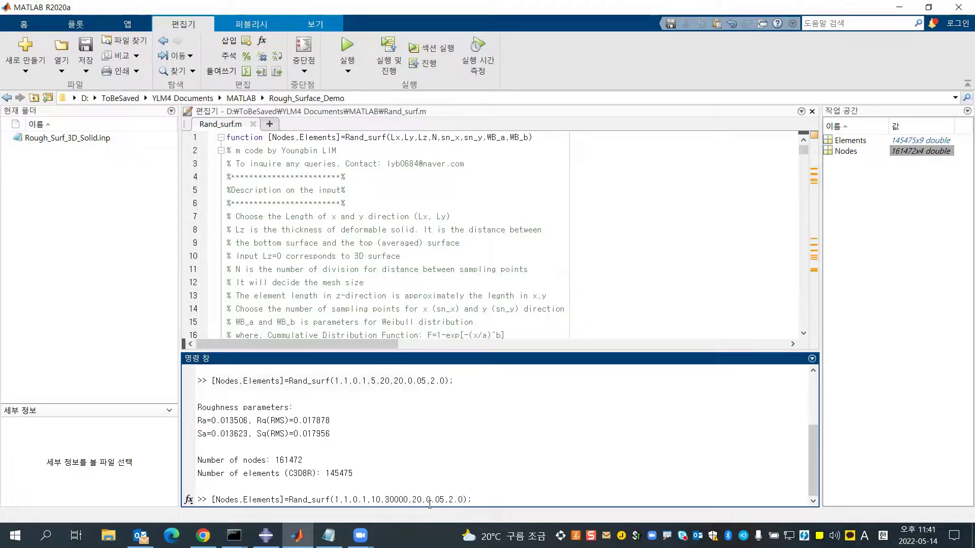
key(BackSpace)
key(BackSpace)
key(BackSpace)
key(Right)
key(Right)
key(Right)
key(Return)
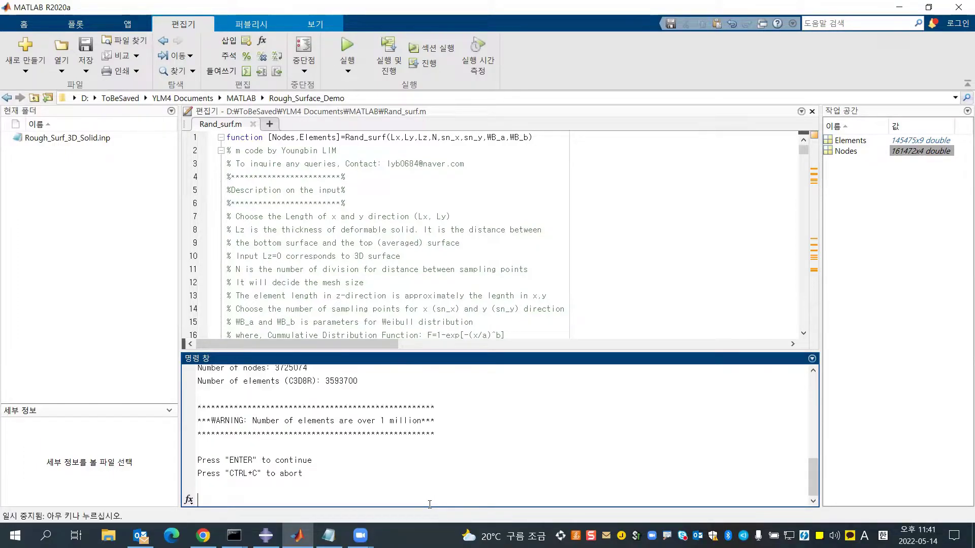
Step: Examine the warning and the number of elements printed for the finer mesh
drag(197, 408, 358, 434)
click(358, 434)
mouse_move(197, 405)
mouse_down()
mouse_move(462, 436)
mouse_move(199, 405)
mouse_up()
click(463, 436)
click(261, 401)
mouse_move(340, 383)
mouse_down()
mouse_move(327, 382)
mouse_move(351, 385)
mouse_move(325, 384)
mouse_up()
click(361, 386)
click(361, 385)
click(346, 384)
double_click(332, 382)
click(327, 382)
drag(356, 381, 327, 383)
click(327, 384)
click(327, 384)
Step: Abort the paused Rand_surf run
click(298, 492)
drag(227, 460, 263, 461)
click(227, 462)
click(262, 460)
key(ctrl+c)
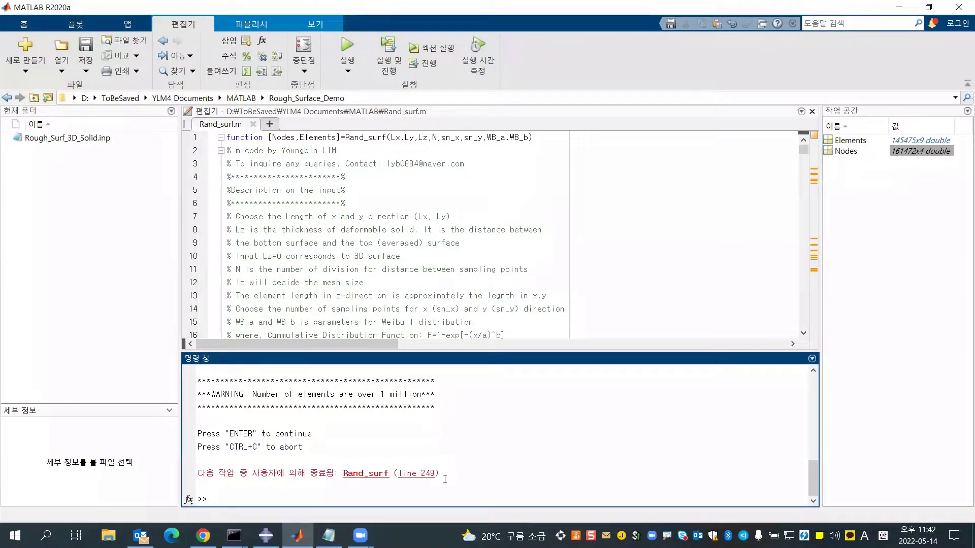
Step: Set N to 5 in the recalled Rand_surf call and run it with 30 by 30 sampling points
key(Up)
key(BackSpace)
text(5)
key(BackSpace)
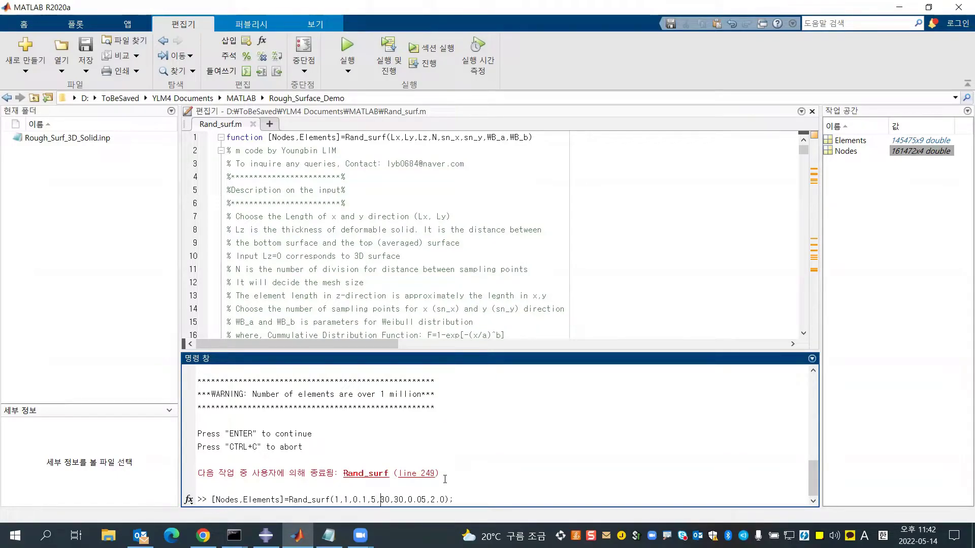
key(Return)
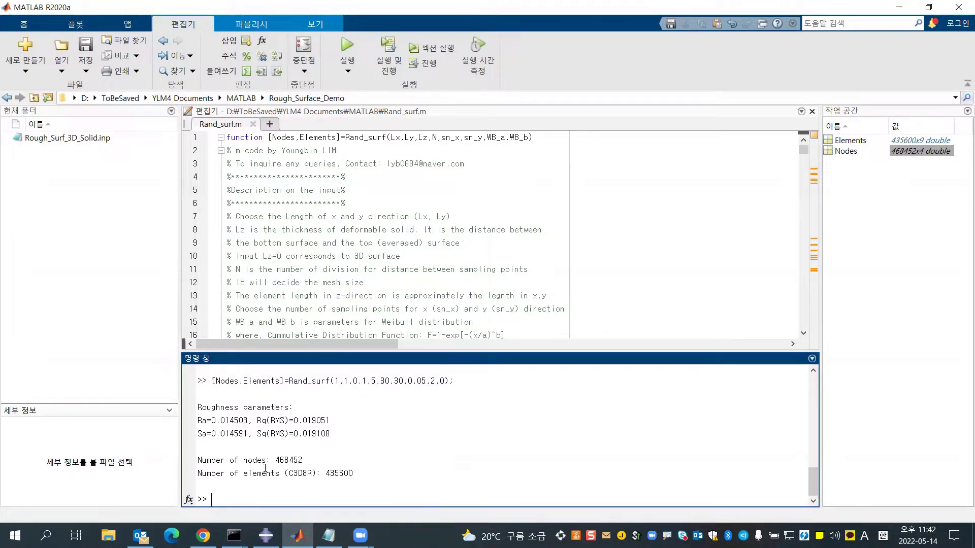
Step: Copy Rough_Surf_3D_Solid.inp from the current folder into the desktop folder Rough, overwriting the existing file
click(106, 141)
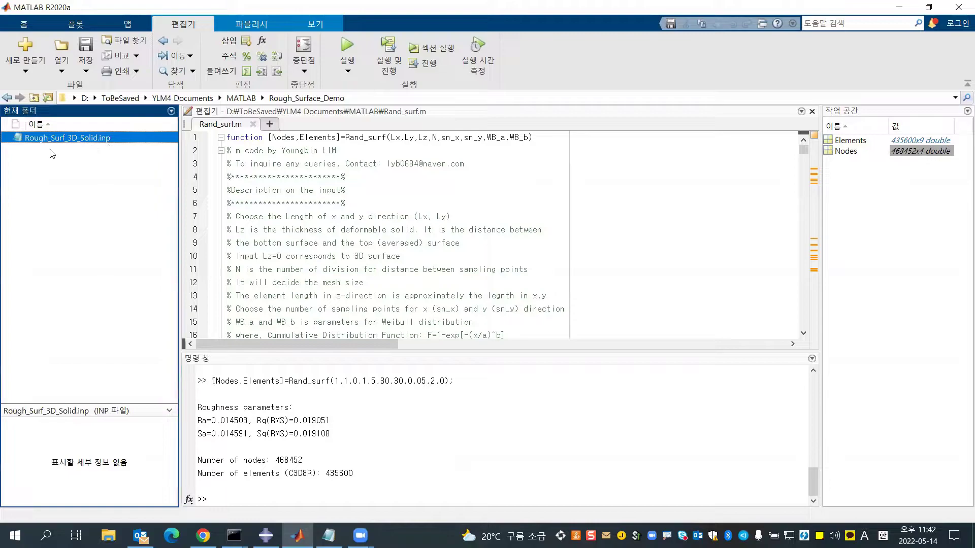
click(47, 125)
click(93, 156)
click(99, 139)
click(899, 7)
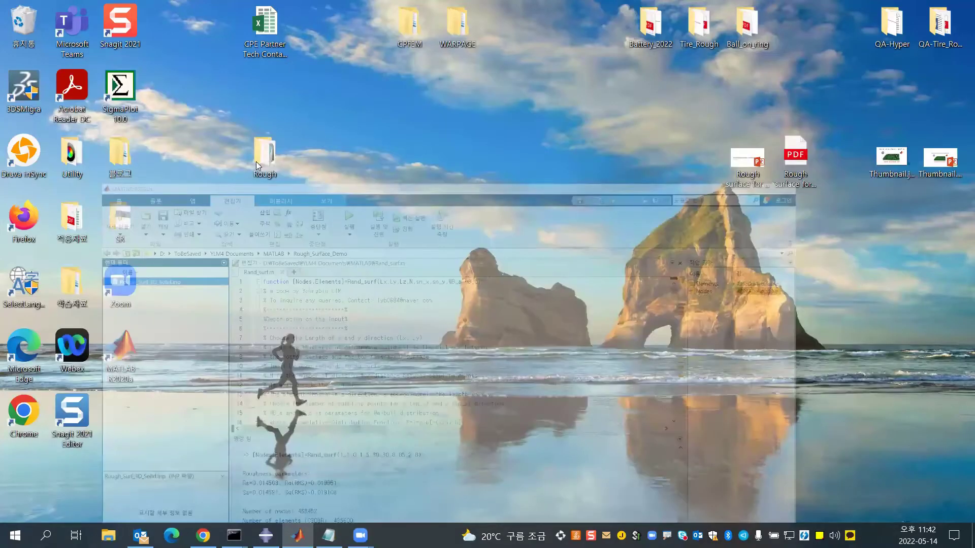
double_click(259, 161)
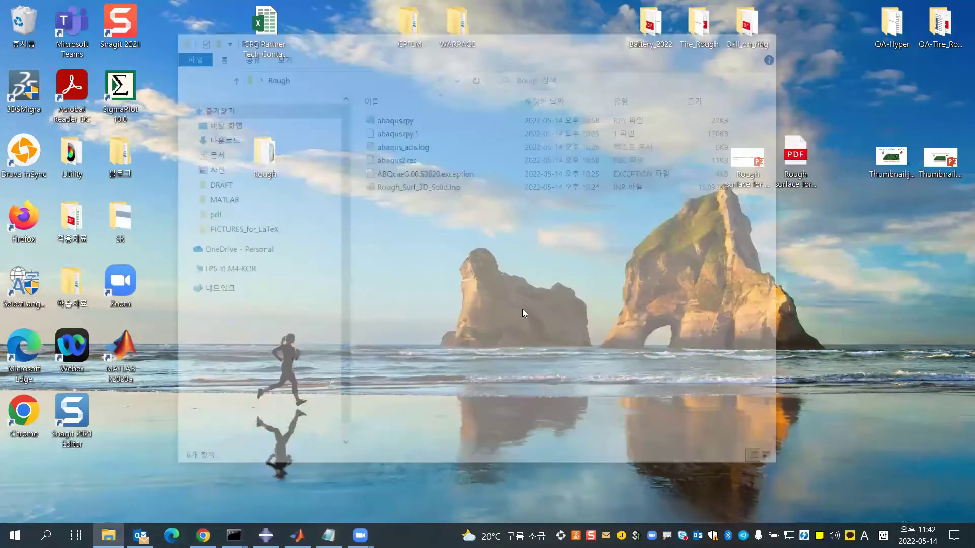
key(ctrl+v)
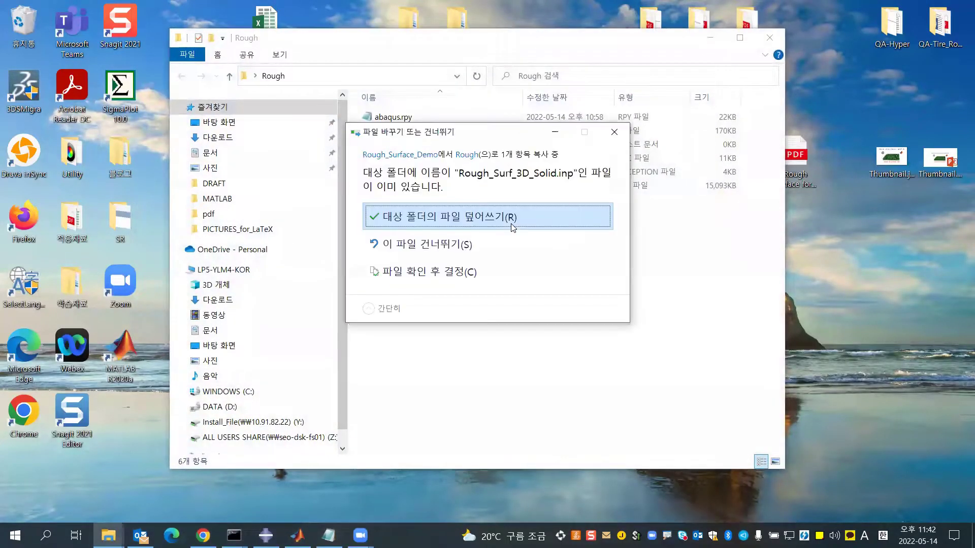
click(511, 218)
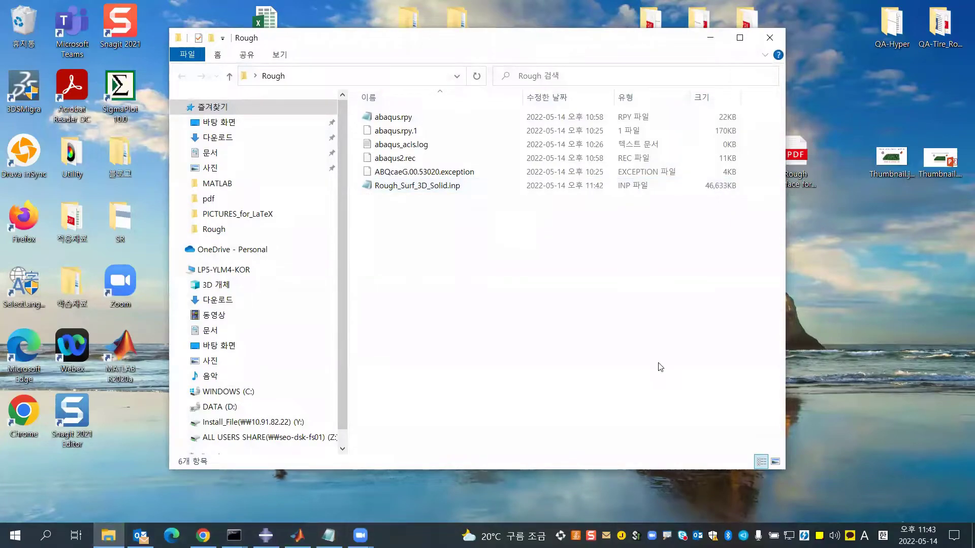
Step: Switch to Abaqus/CAE and import Rough_Surf_3D_Solid.inp as a model, using the Abaqus Input File filter
click(266, 536)
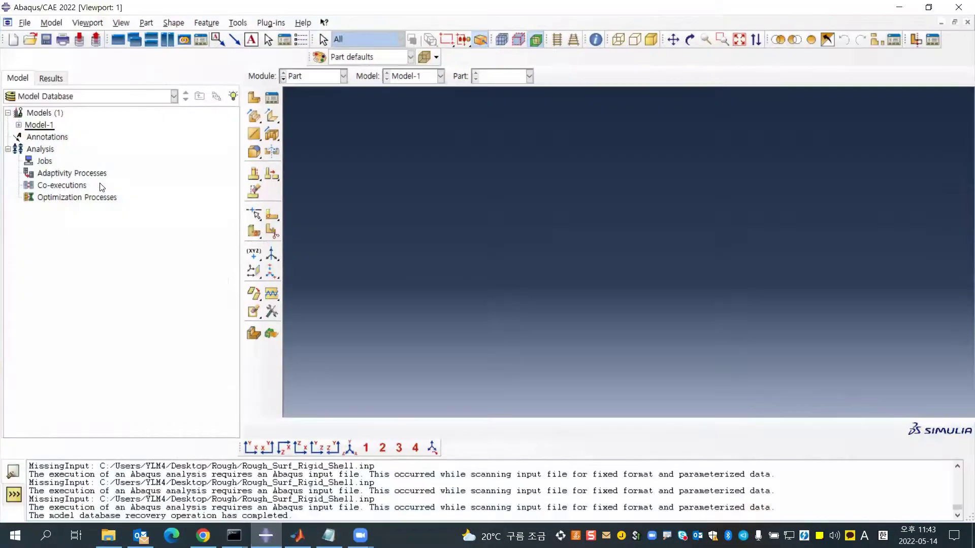
click(25, 23)
mouse_move(152, 177)
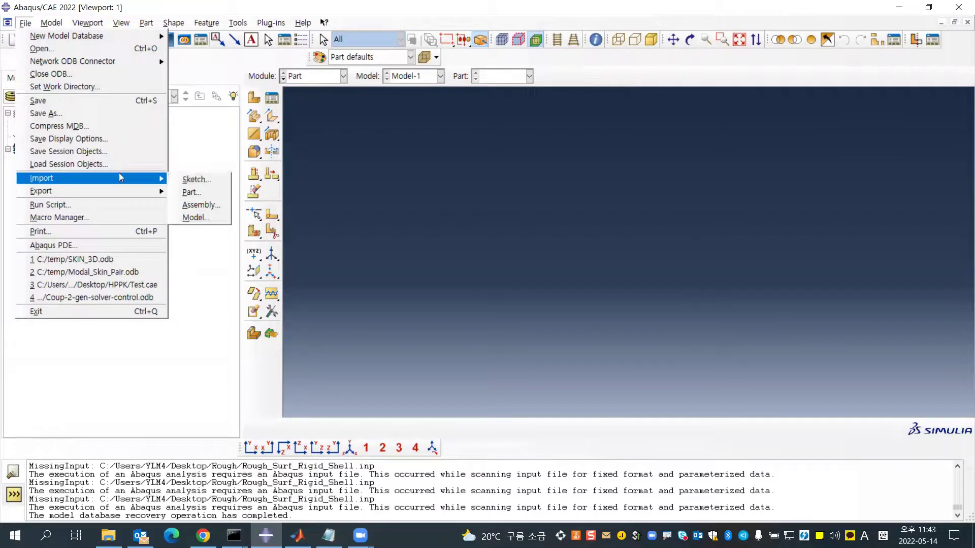
click(207, 219)
click(582, 351)
click(447, 376)
click(391, 219)
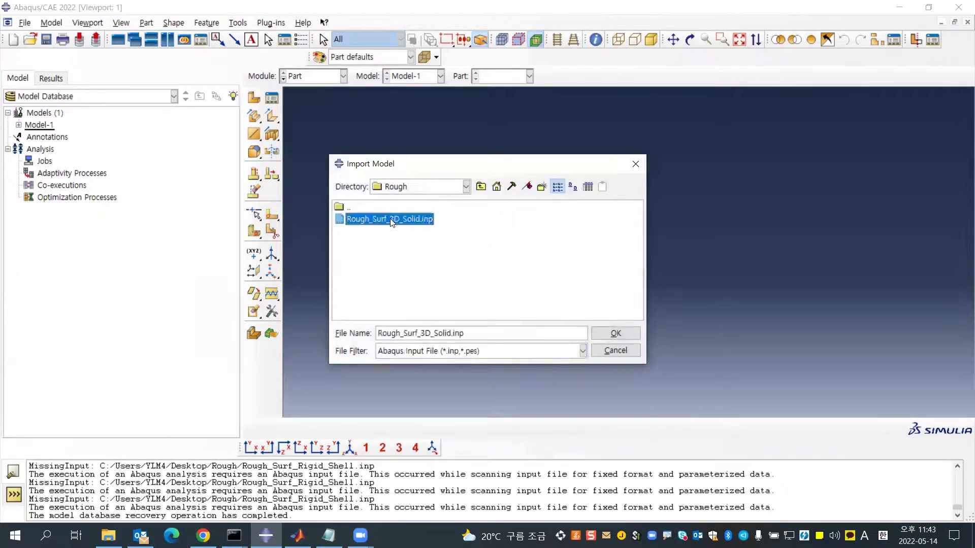
click(628, 333)
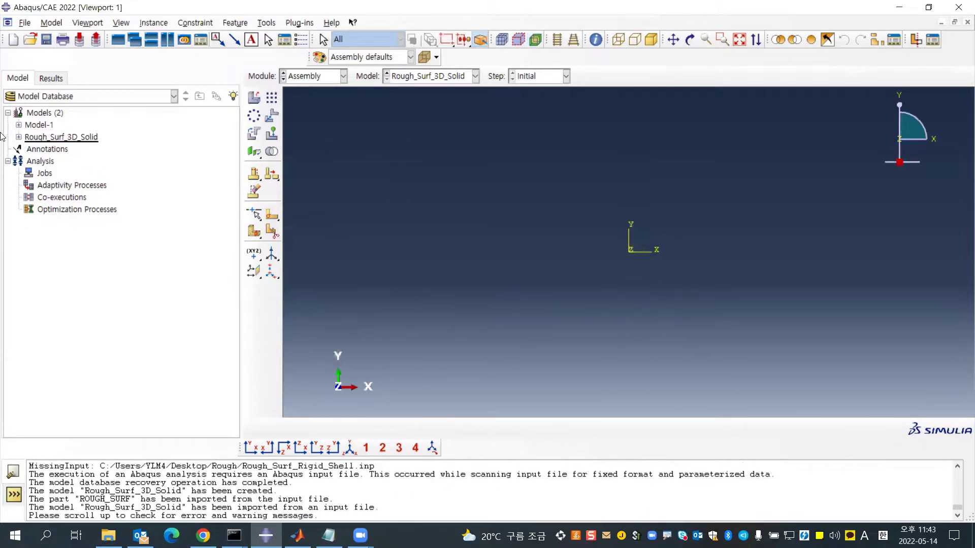
Step: Expand the Rough_Surf_3D_Solid model's parts and display the ROUGH_SURF part in the viewport
click(18, 137)
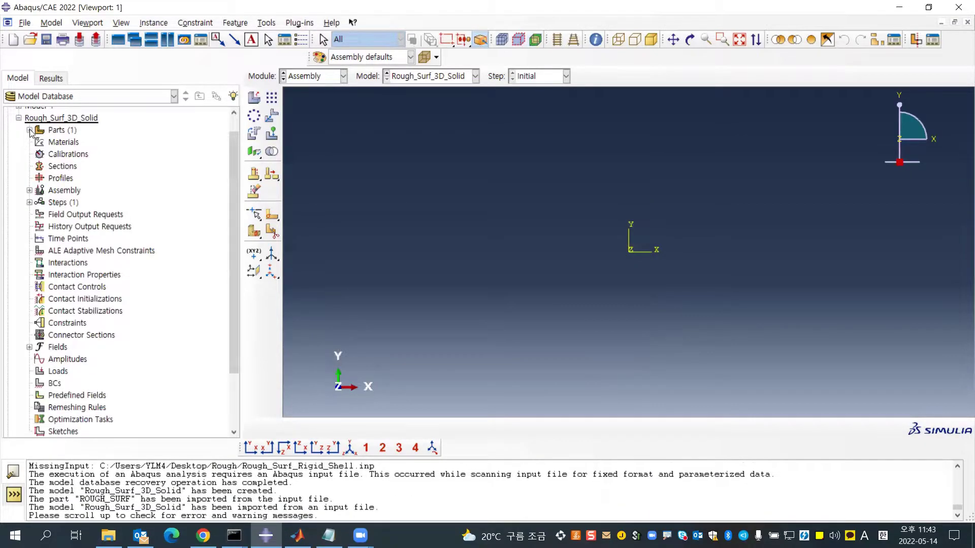
click(29, 130)
double_click(70, 142)
scroll(653, 218, up, 2)
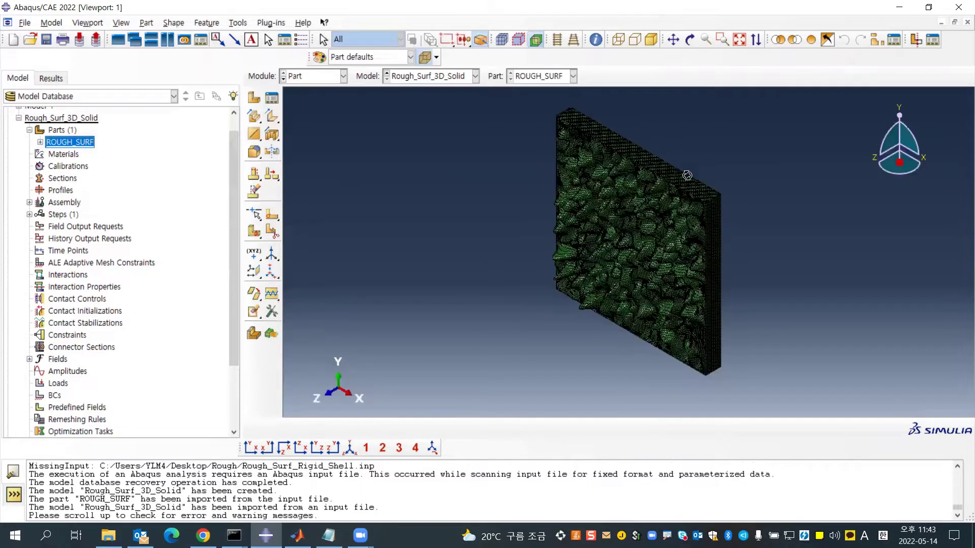
Step: Examine the rough top surface and mesh of the ROUGH_SURF part from several angles
ctrl+alt+drag(644, 235, 666, 248)
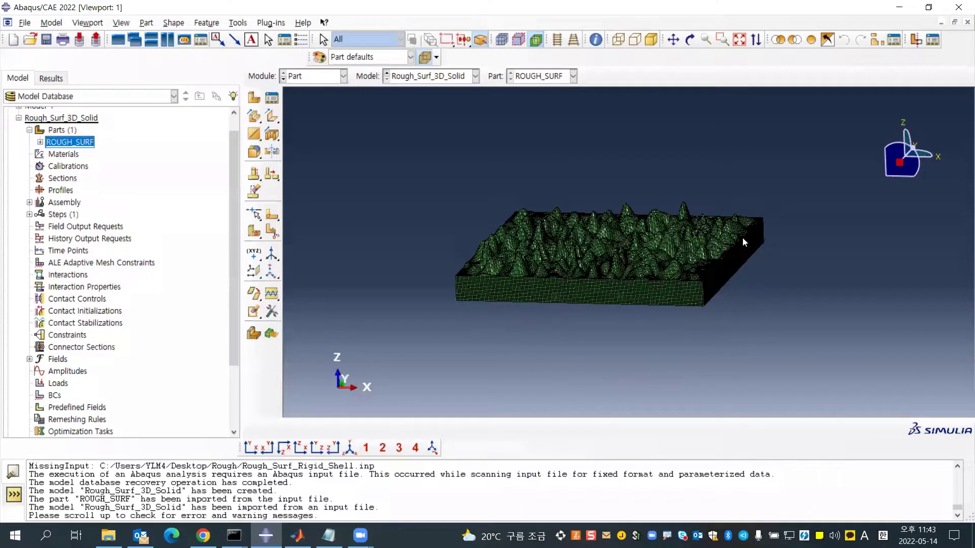
scroll(665, 248, up, 3)
scroll(690, 244, down, 1)
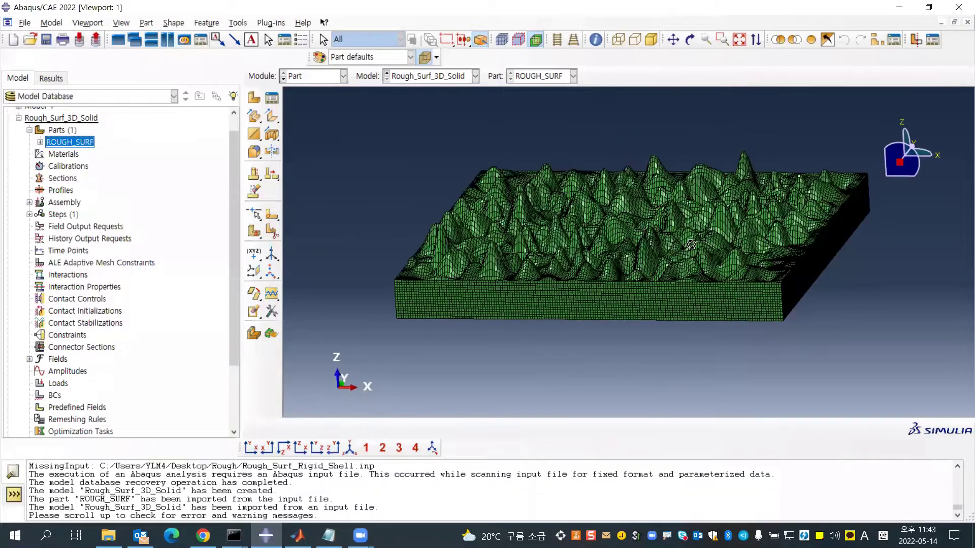
ctrl+alt+drag(687, 246, 682, 250)
mouse_move(647, 177)
ctrl+alt+mouse_down()
mouse_move(637, 156)
mouse_move(644, 181)
ctrl+alt+mouse_up()
ctrl+alt+drag(703, 244, 715, 229)
ctrl+alt+drag(752, 260, 772, 249)
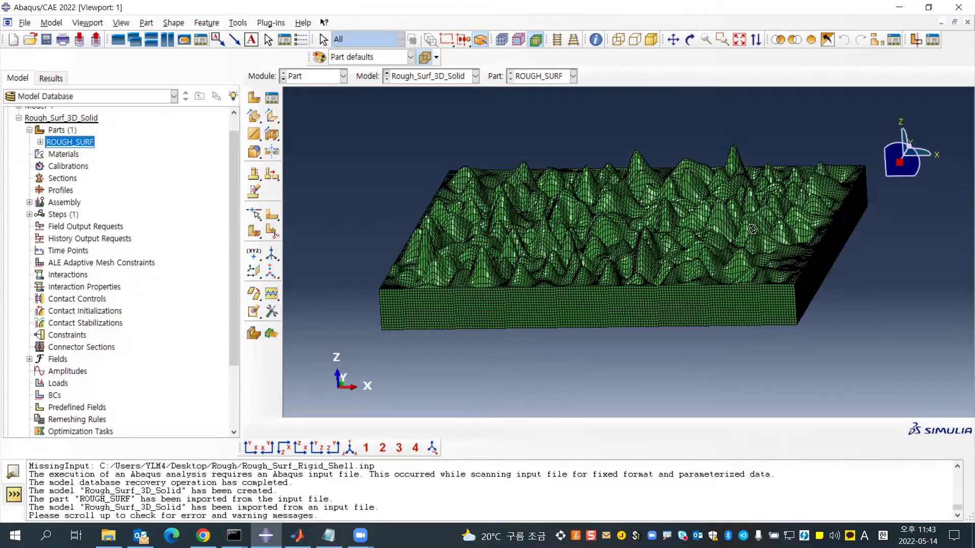
ctrl+alt+drag(760, 227, 633, 290)
ctrl+alt+drag(590, 316, 589, 319)
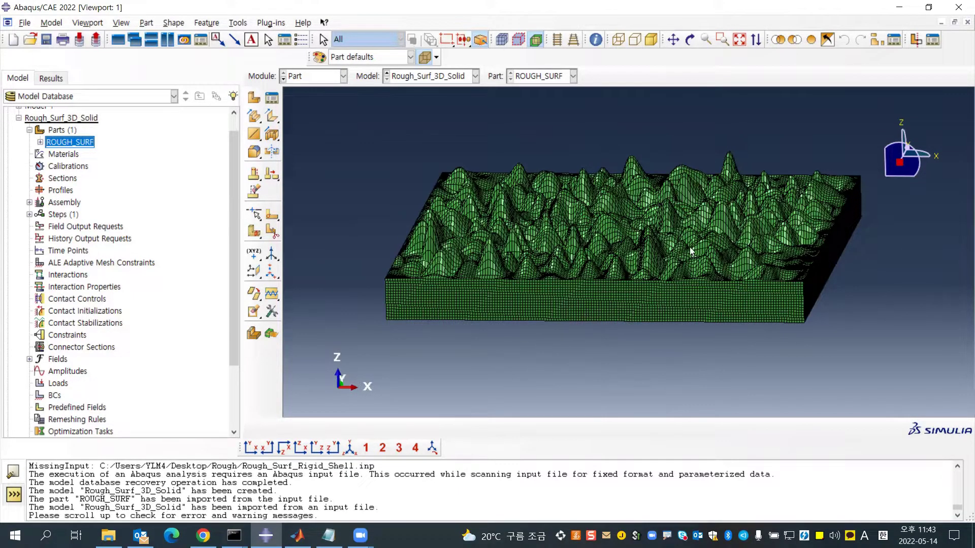
Step: Start creating geometry faces from element faces and list the part's surfaces with S1 highlighted in the viewport
click(236, 23)
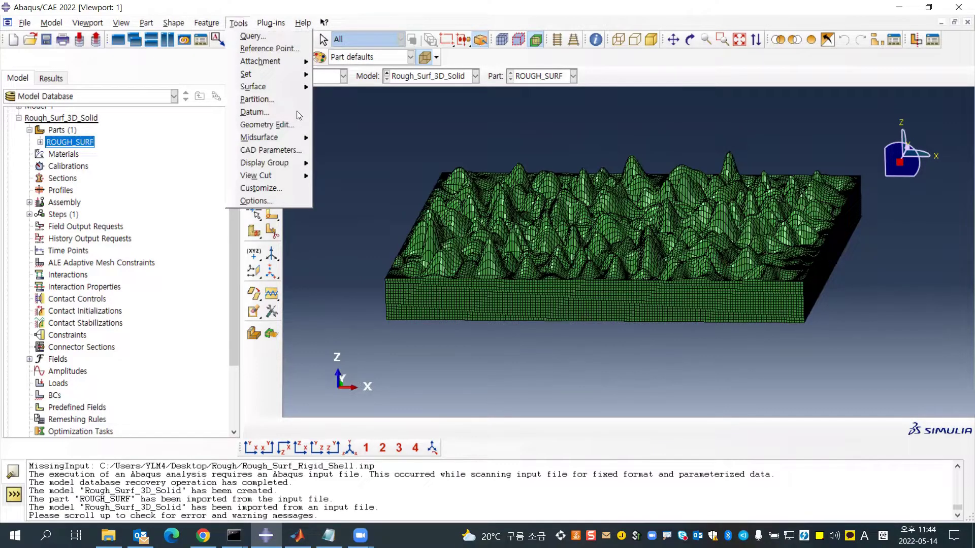
click(266, 125)
click(283, 278)
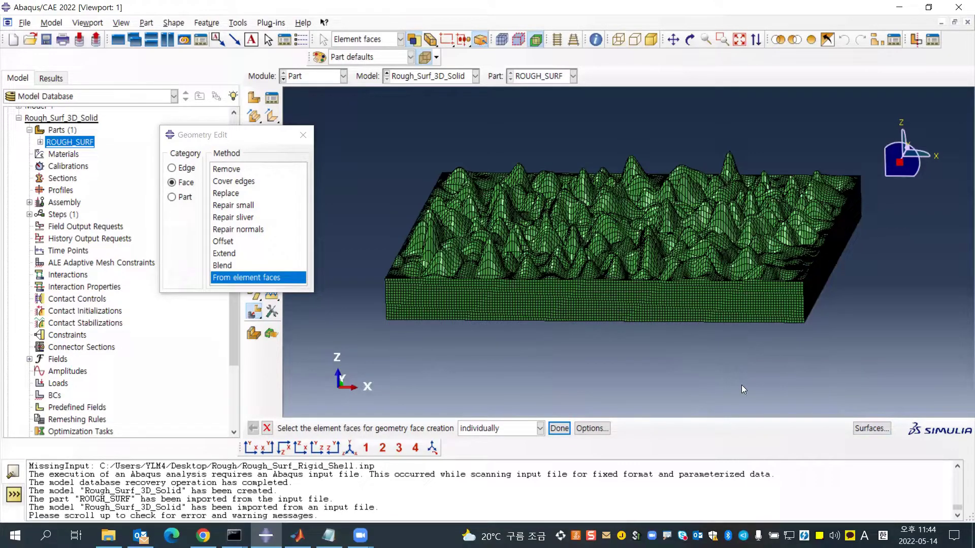
click(871, 428)
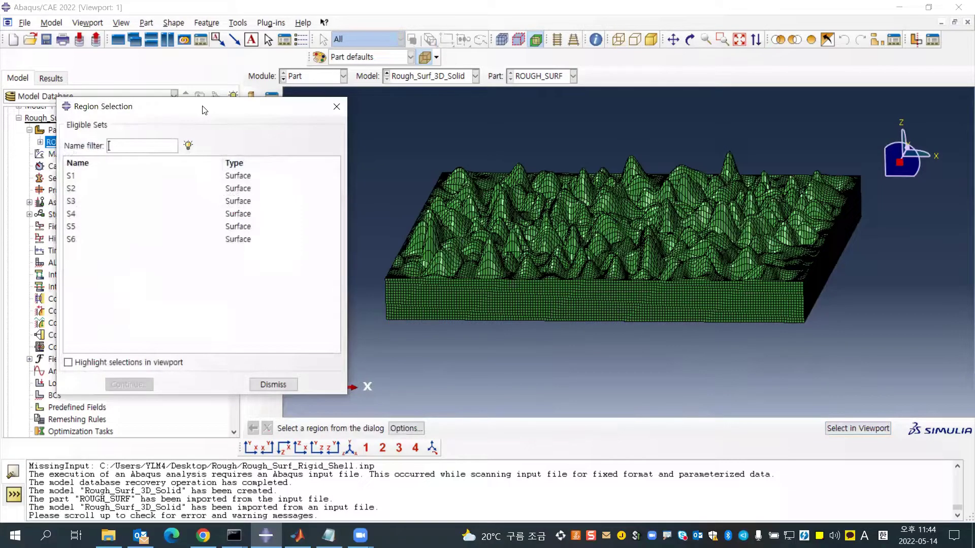
drag(203, 110, 238, 89)
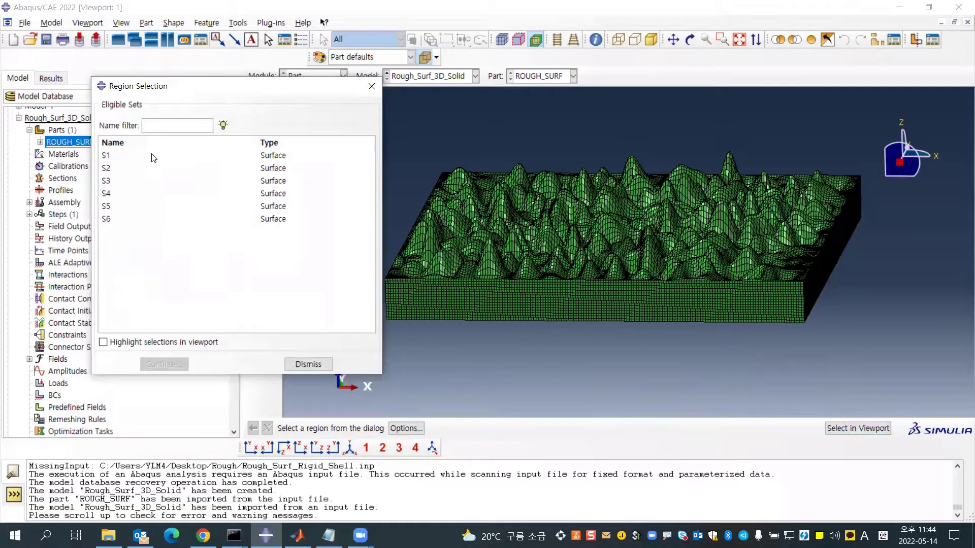
click(153, 156)
click(173, 342)
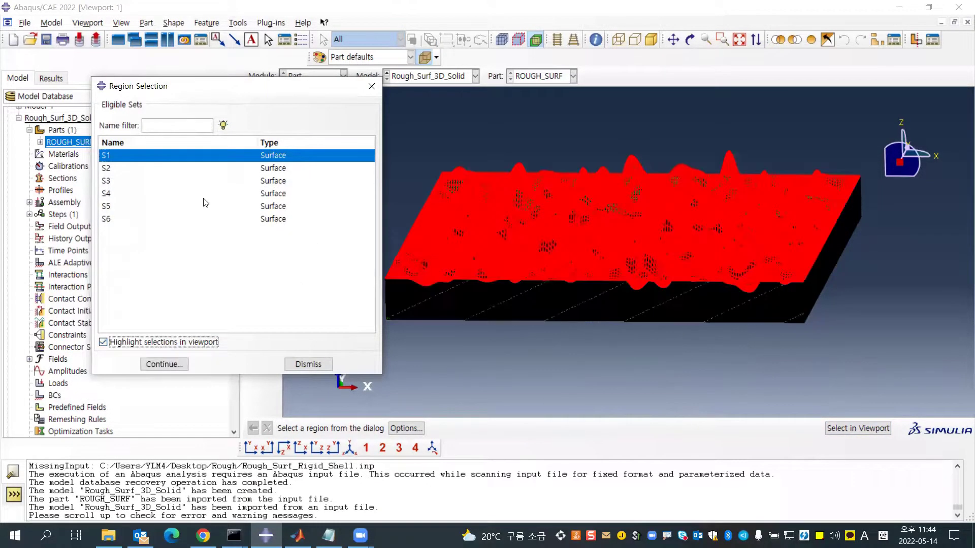
Step: Examine which side of the ROUGH_SURF part each listed surface from S1 to S6 covers
click(163, 172)
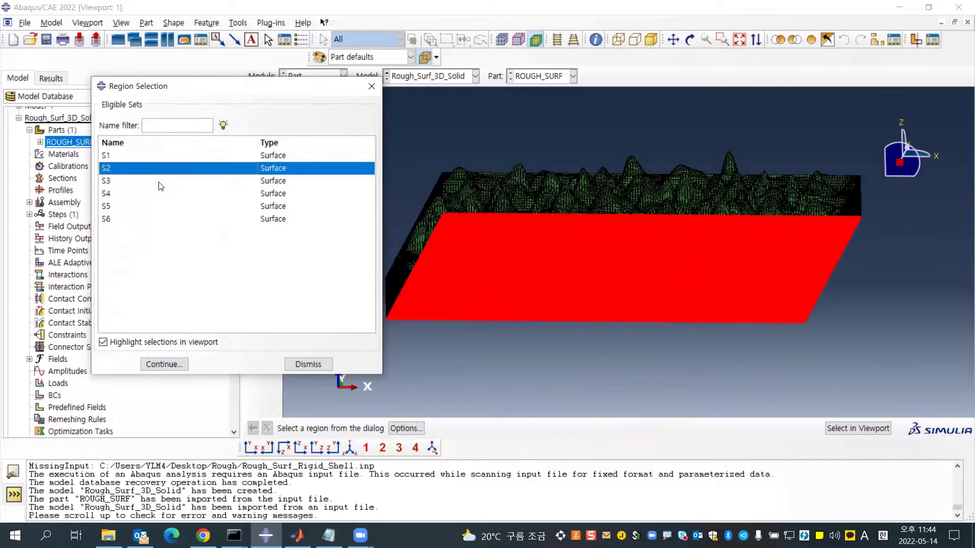
click(160, 184)
click(157, 193)
click(157, 208)
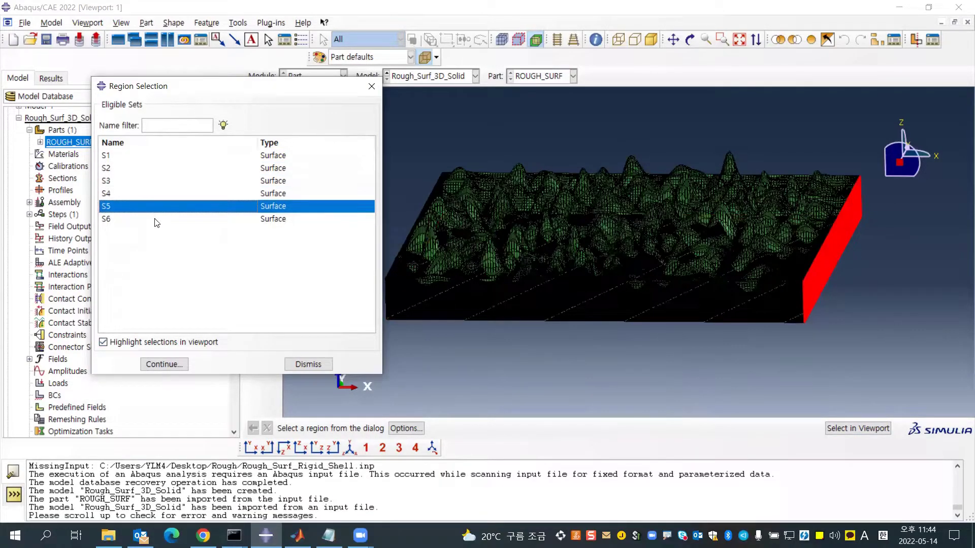
click(158, 220)
click(163, 158)
click(163, 170)
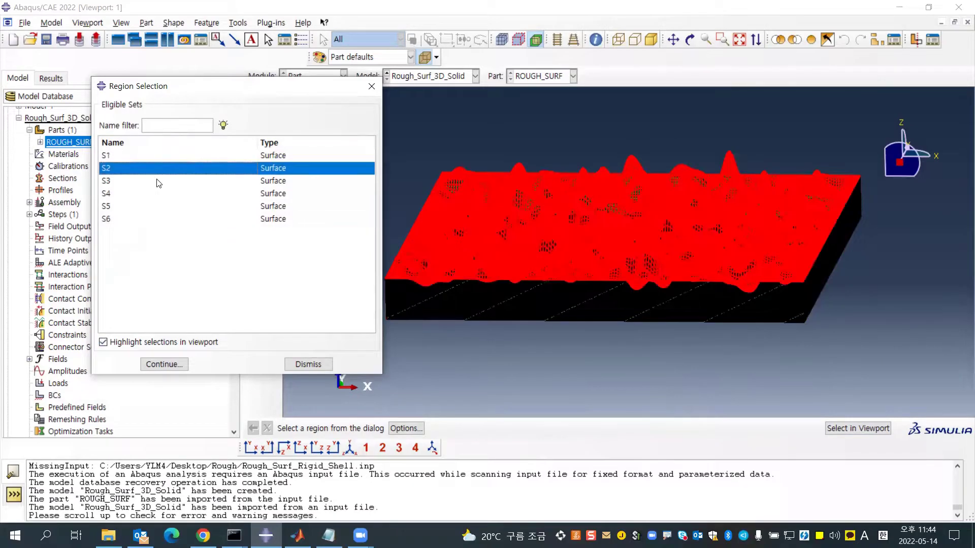
click(159, 181)
click(153, 206)
click(250, 219)
Step: Create geometry faces from the element faces of surfaces S1 through S6, one surface at a time, and close the geometry editor
click(224, 156)
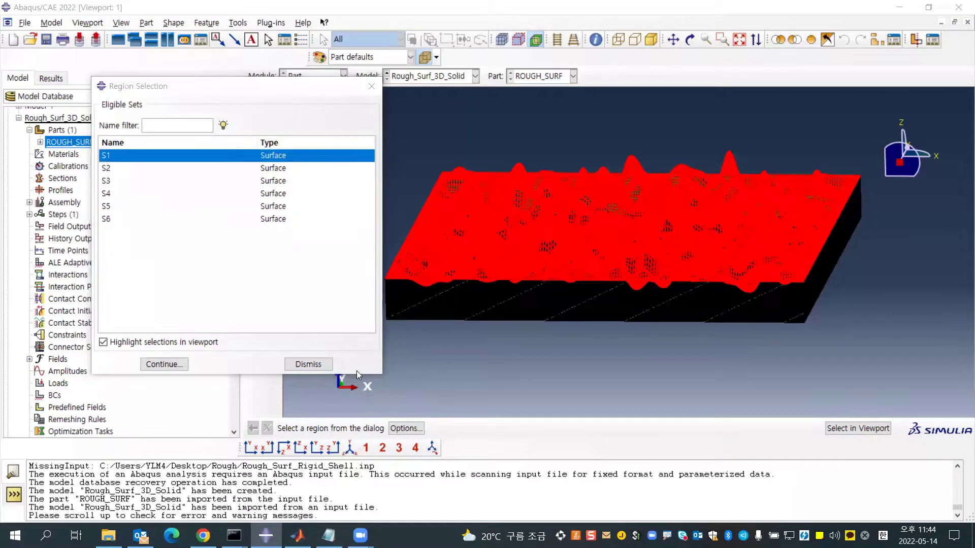
click(162, 365)
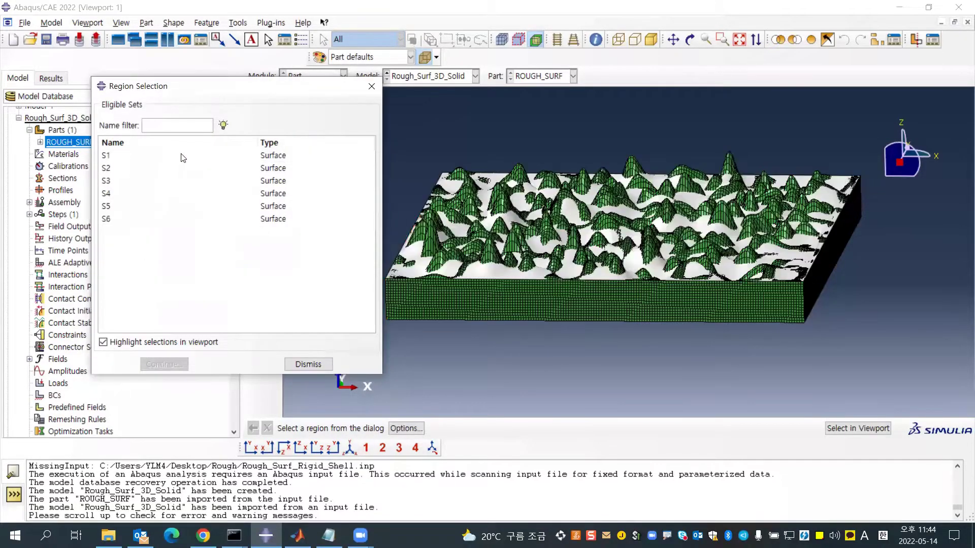
click(143, 168)
click(164, 365)
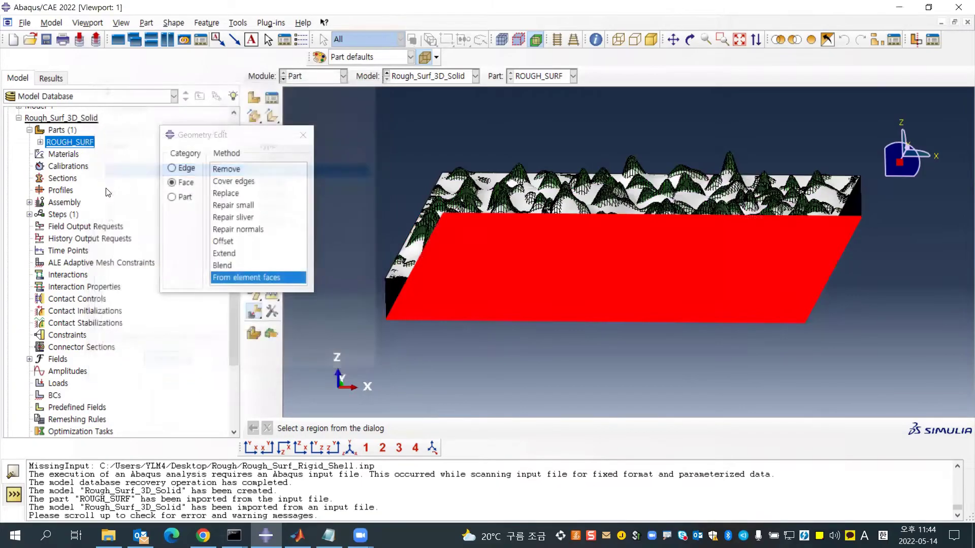
click(134, 195)
click(174, 363)
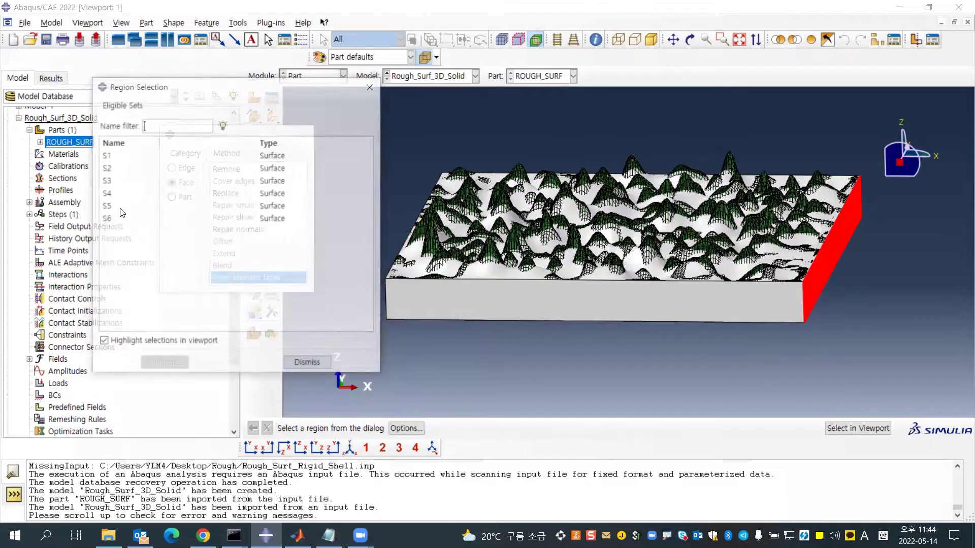
click(134, 206)
click(164, 363)
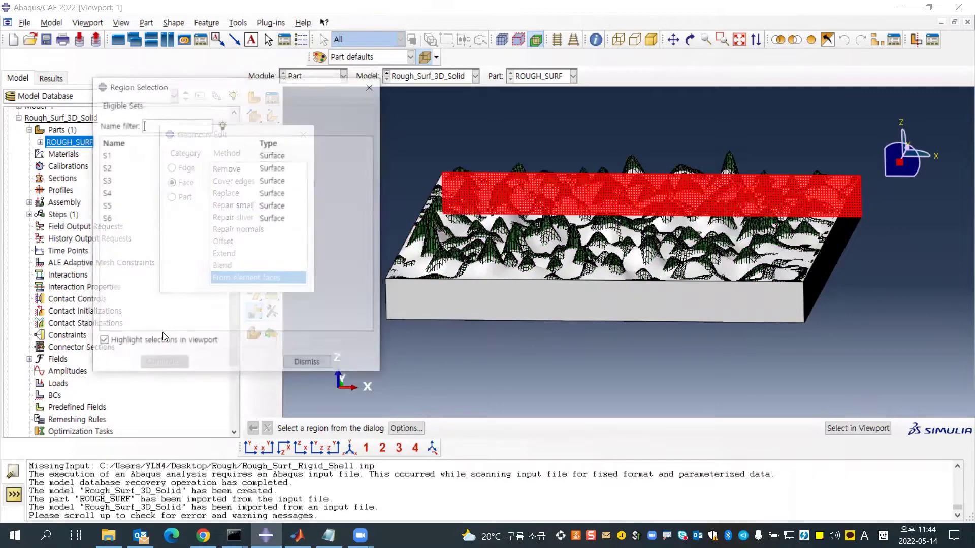
click(134, 217)
click(163, 363)
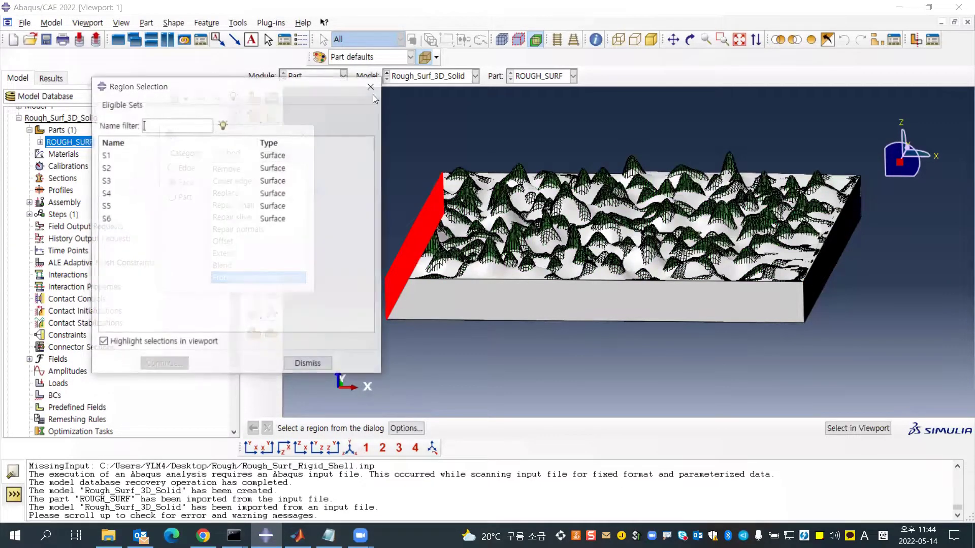
click(370, 88)
click(303, 135)
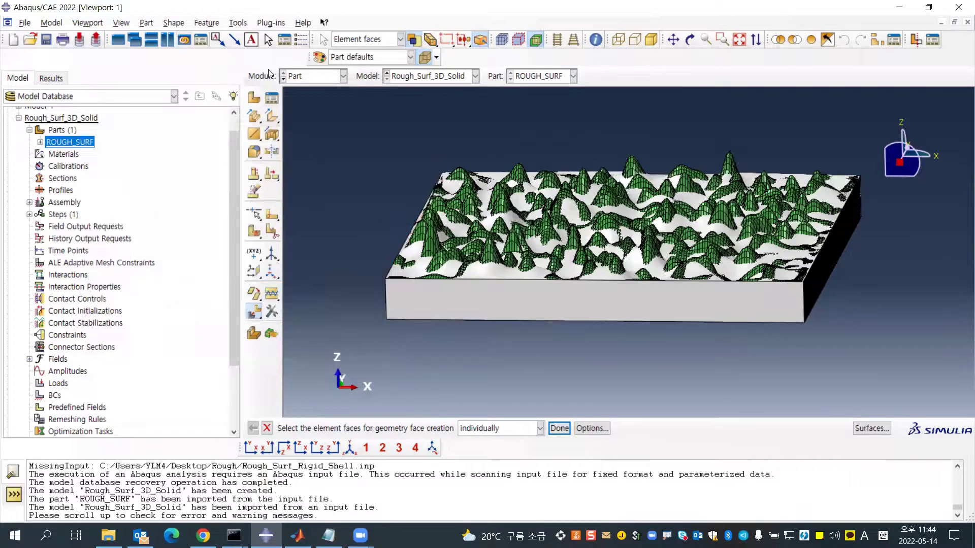
Step: Convert all the new shell faces of the ROUGH_SURF part into a solid using Solid From Shell
scroll(455, 244, up, 2)
scroll(665, 218, down, 4)
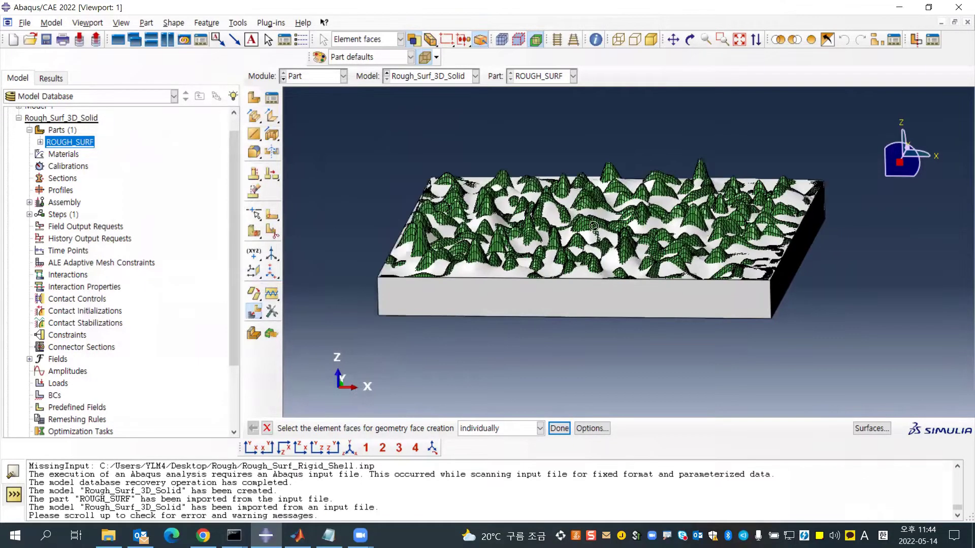
mouse_move(609, 256)
ctrl+alt+mouse_down()
mouse_move(645, 220)
mouse_move(616, 238)
mouse_move(586, 204)
mouse_move(597, 260)
mouse_move(615, 257)
ctrl+alt+mouse_up()
click(147, 23)
mouse_move(173, 23)
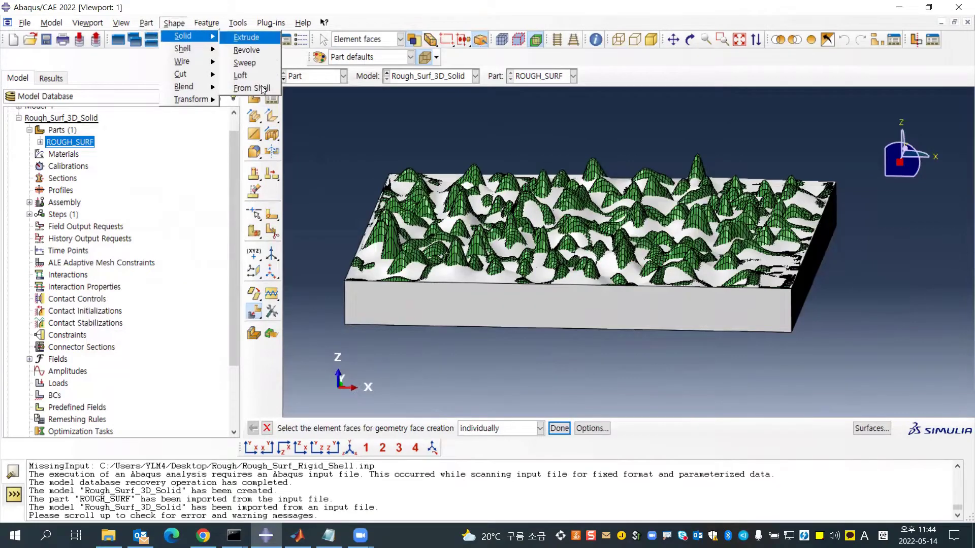
click(263, 89)
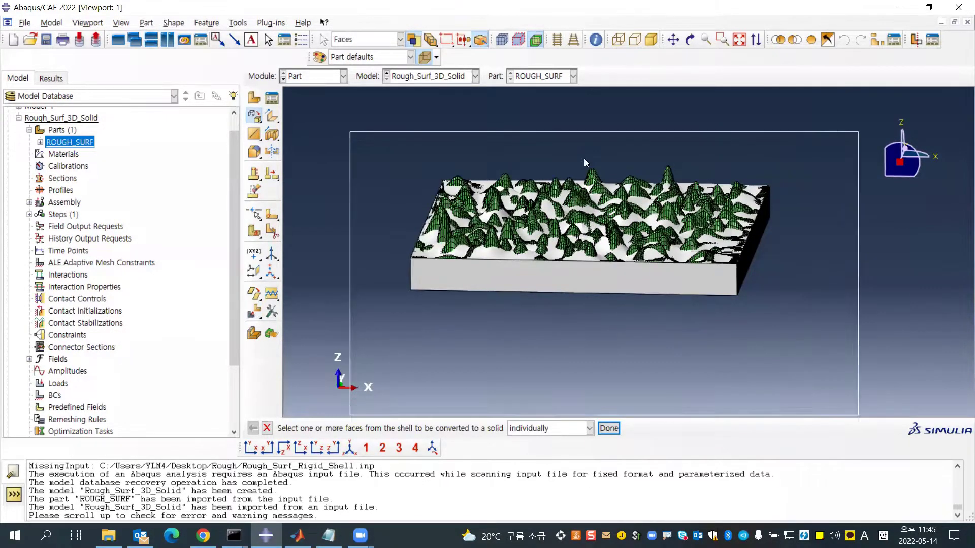
Step: Suppress the Orphan mesh-1 feature of ROUGH_SURF and inspect the remaining solid geometry from several angles
click(41, 142)
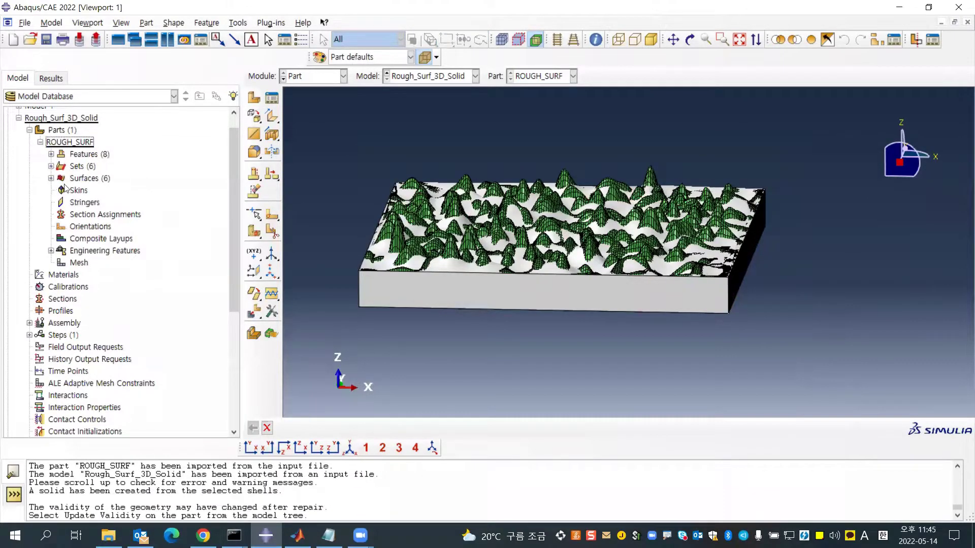
click(51, 154)
right_click(103, 169)
click(161, 218)
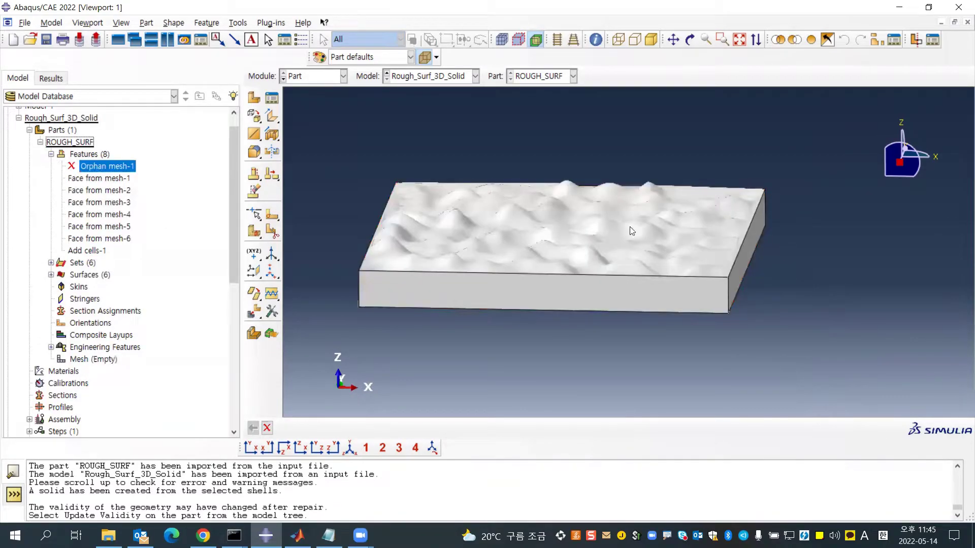
scroll(630, 220, down, 3)
ctrl+alt+drag(637, 237, 589, 313)
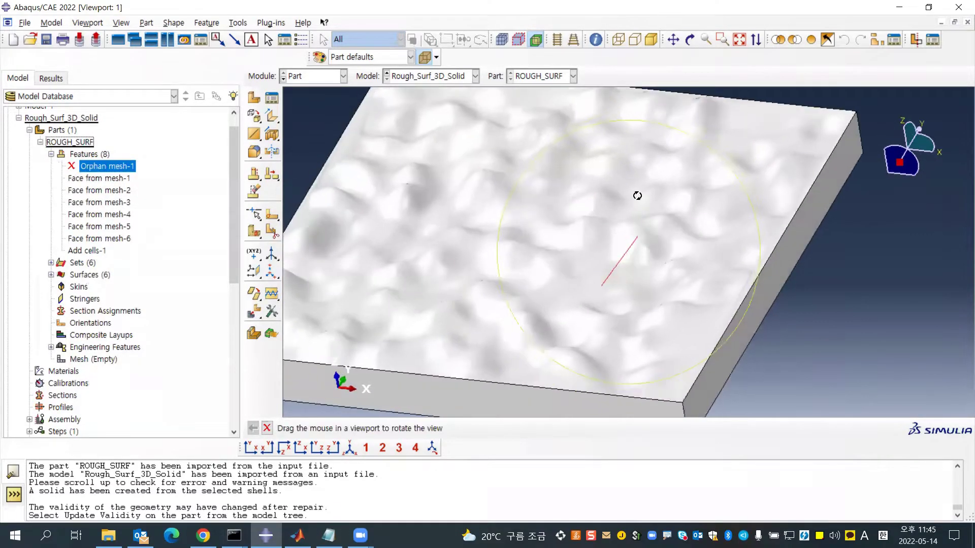
drag(651, 243, 622, 239)
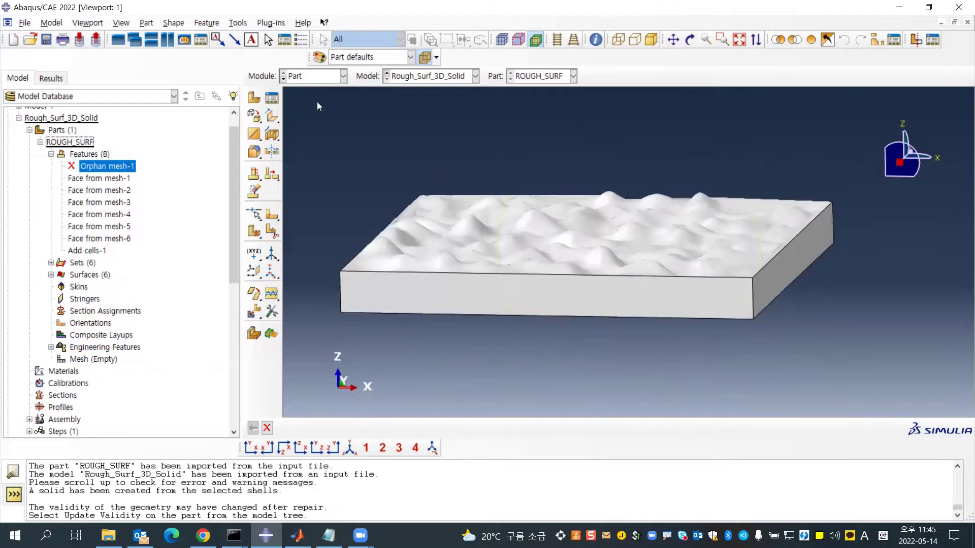
click(315, 76)
click(303, 161)
click(317, 77)
click(315, 93)
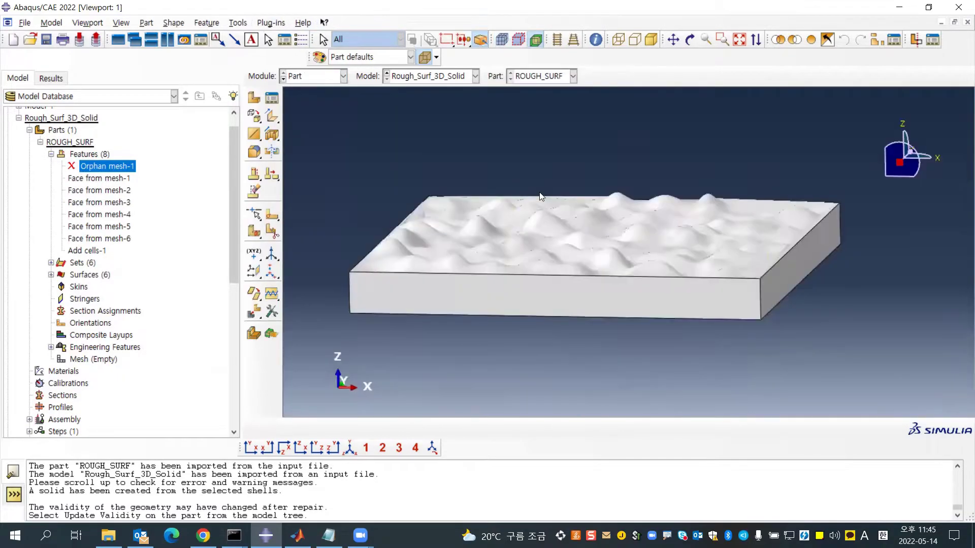
Step: Resume the suppressed Orphan mesh-1 feature of the ROUGH_SURF part
right_click(130, 169)
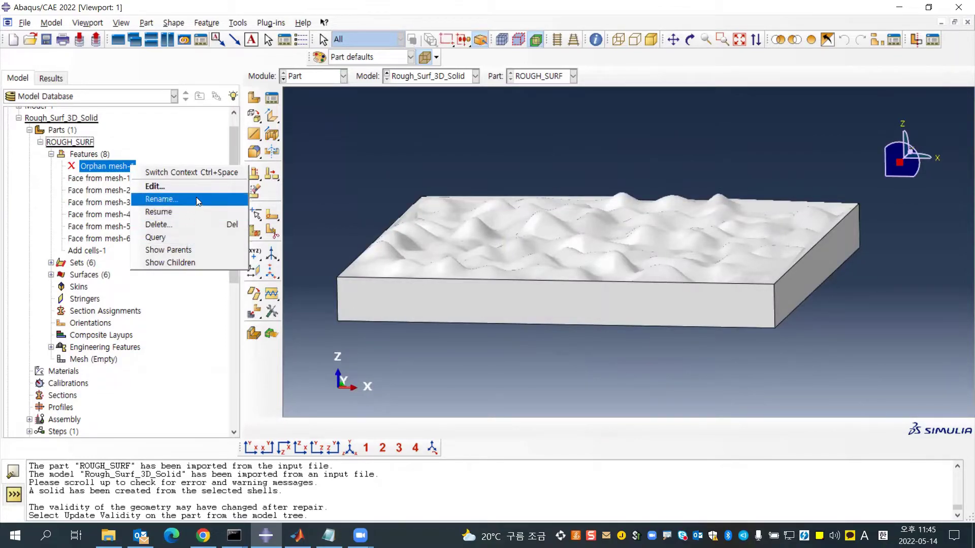
click(199, 218)
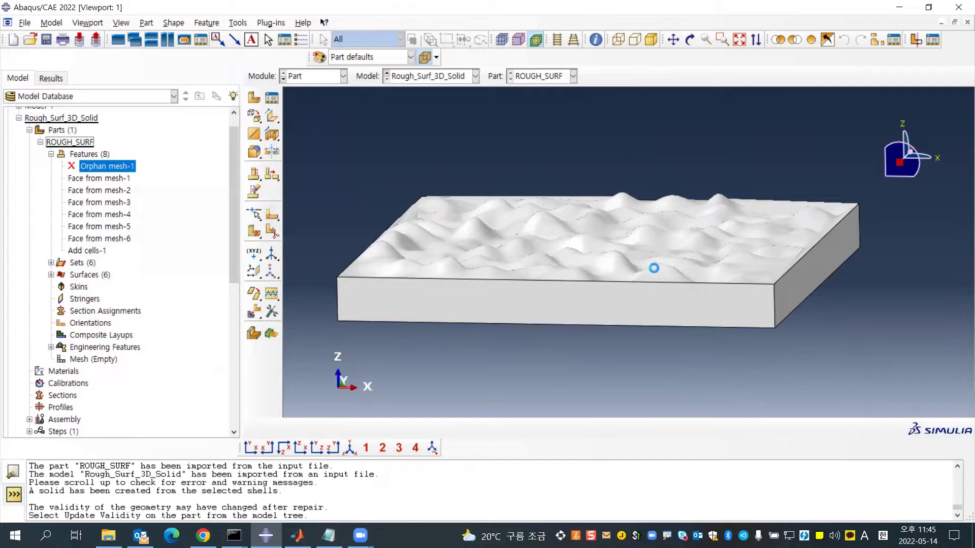
Step: Examine how the orphan mesh peaks compare with the solid geometry's top surface from several angles
scroll(689, 259, down, 4)
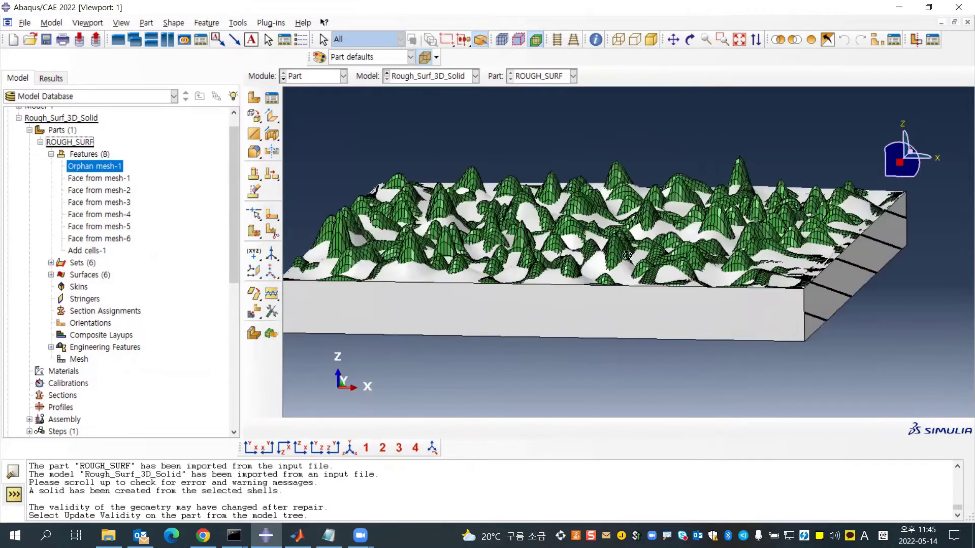
scroll(739, 228, down, 1)
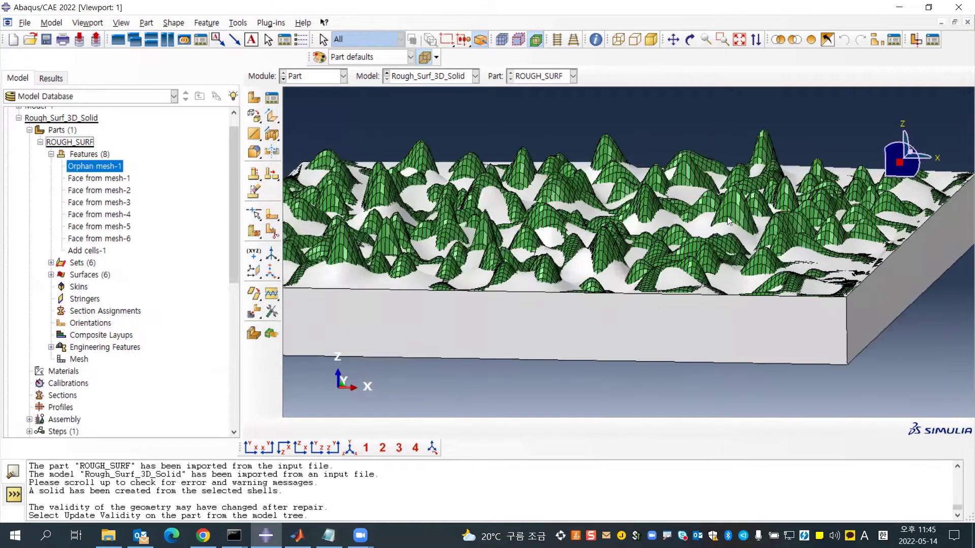
ctrl+alt+drag(700, 201, 673, 245)
scroll(671, 209, up, 2)
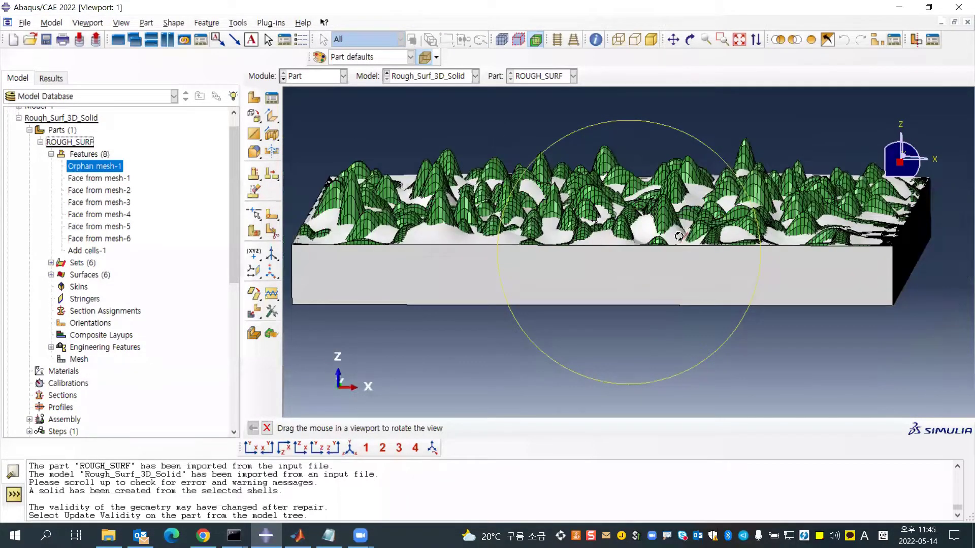
ctrl+alt+drag(661, 288, 720, 210)
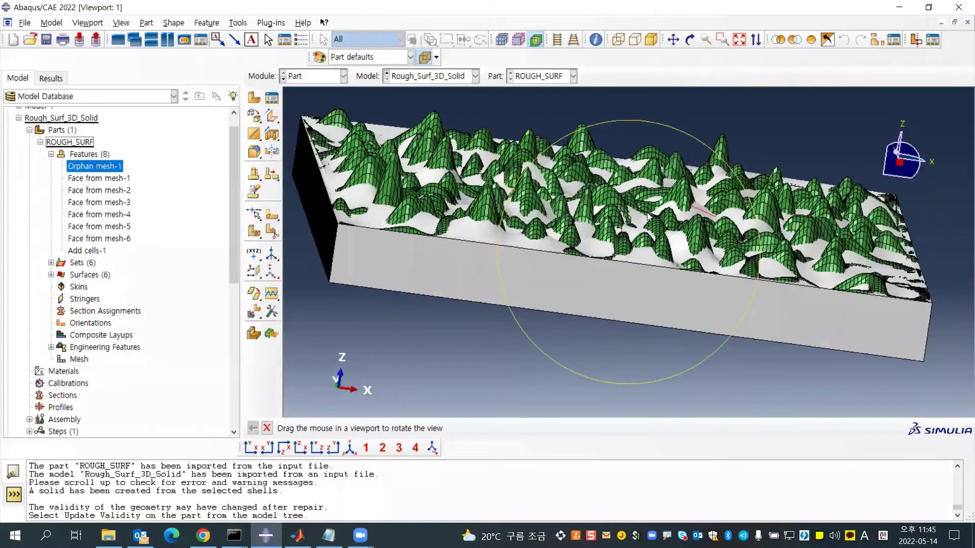
drag(648, 216, 559, 261)
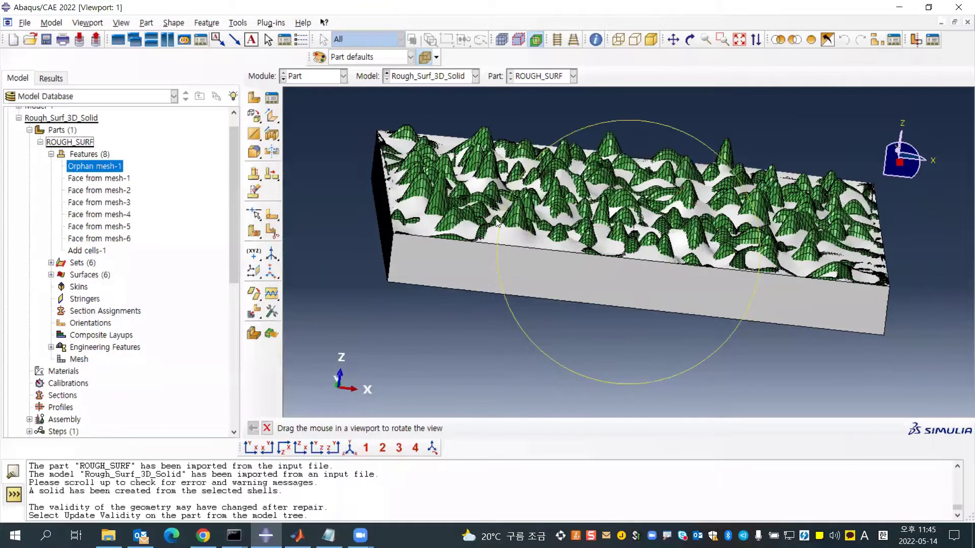
key(Escape)
ctrl+alt+drag(620, 231, 638, 285)
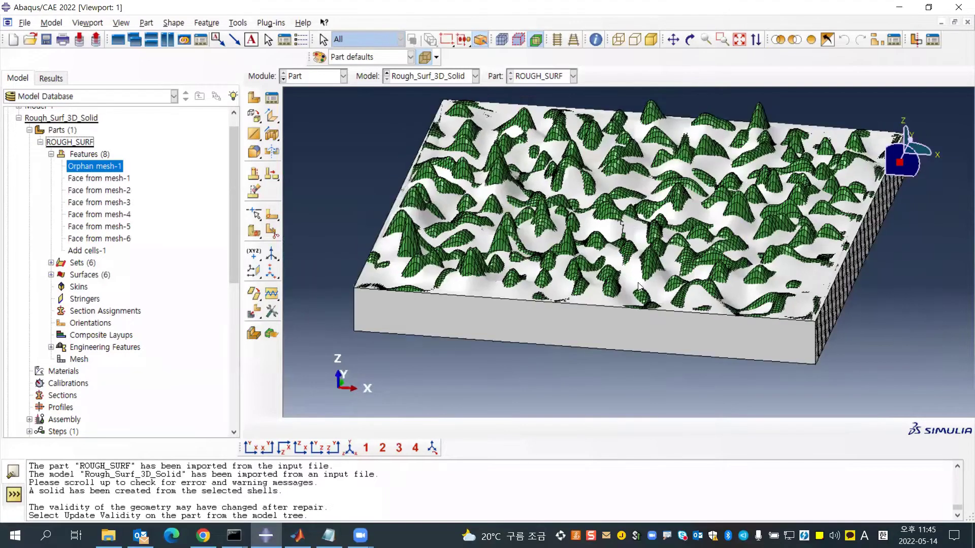
scroll(622, 194, up, 2)
scroll(606, 194, down, 1)
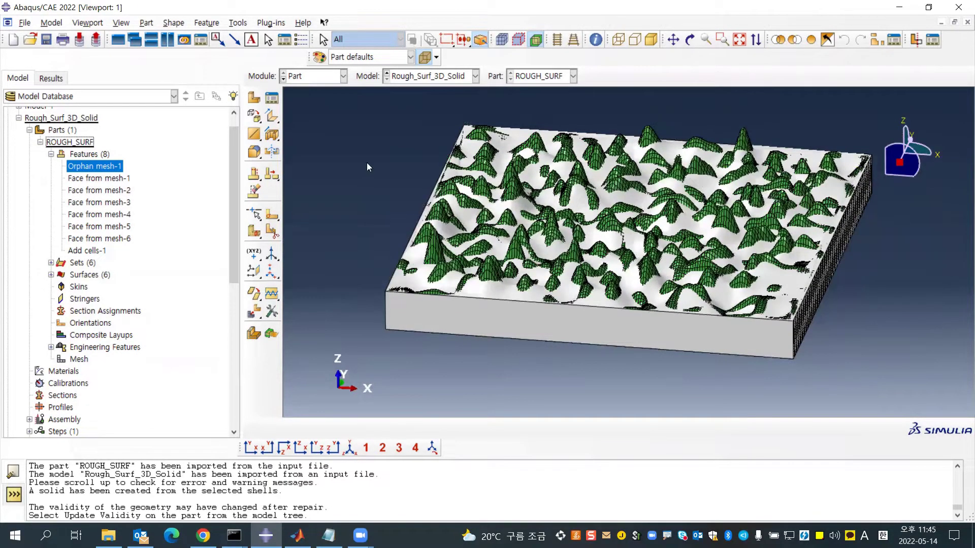
ctrl+alt+drag(632, 211, 632, 210)
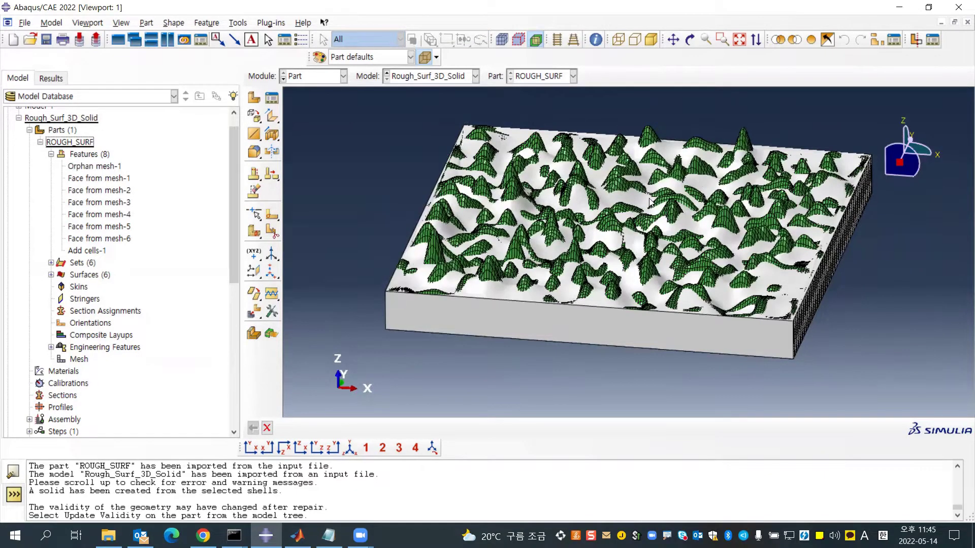
click(324, 77)
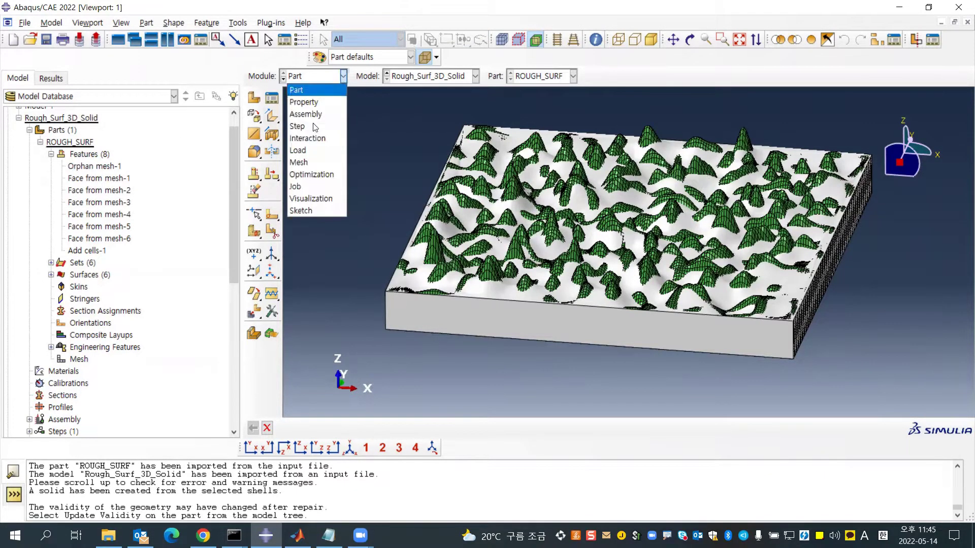
click(100, 173)
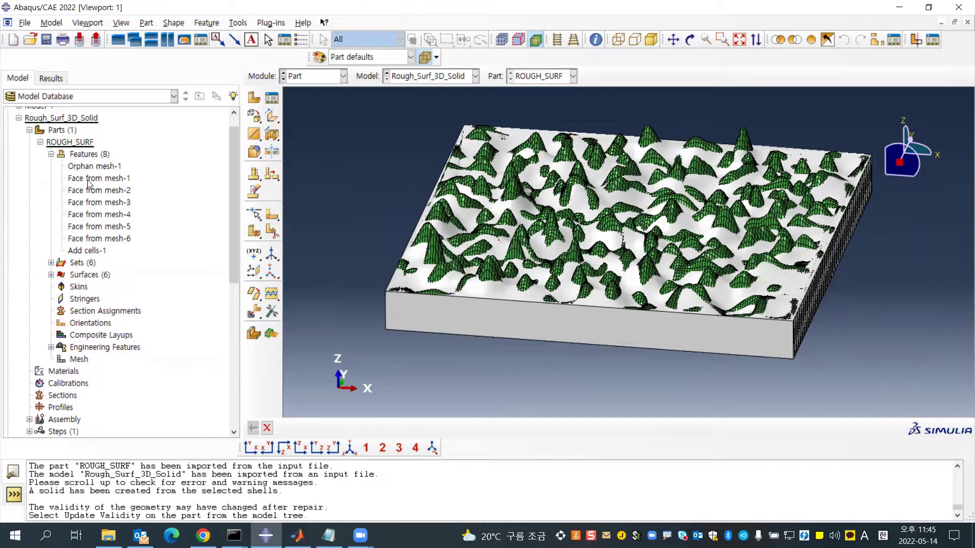
Step: Suppress the features Face from mesh-1 through Face from mesh-6 and Add cells-1, and inspect the ROUGH_SURF orphan mesh from several angles
drag(88, 181, 85, 253)
right_click(100, 195)
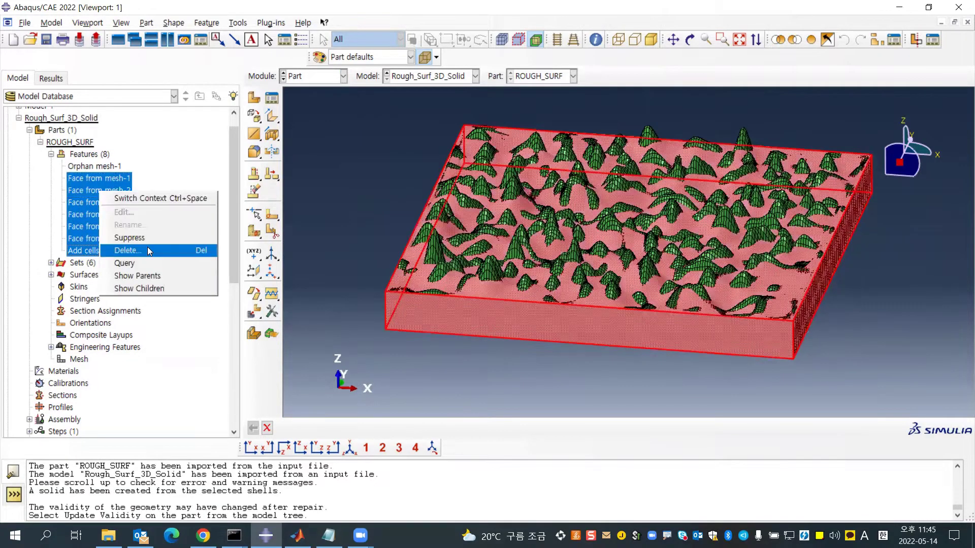
click(167, 237)
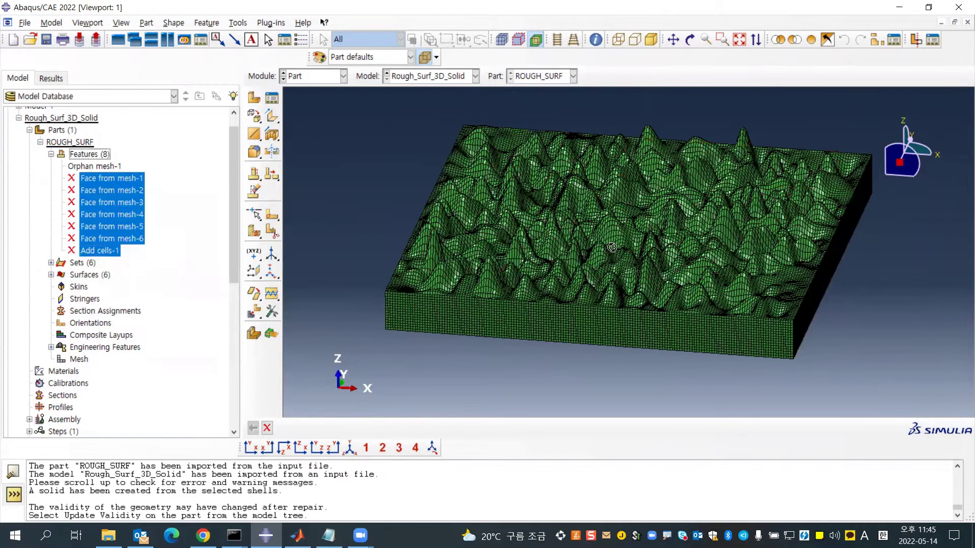
scroll(609, 199, down, 1)
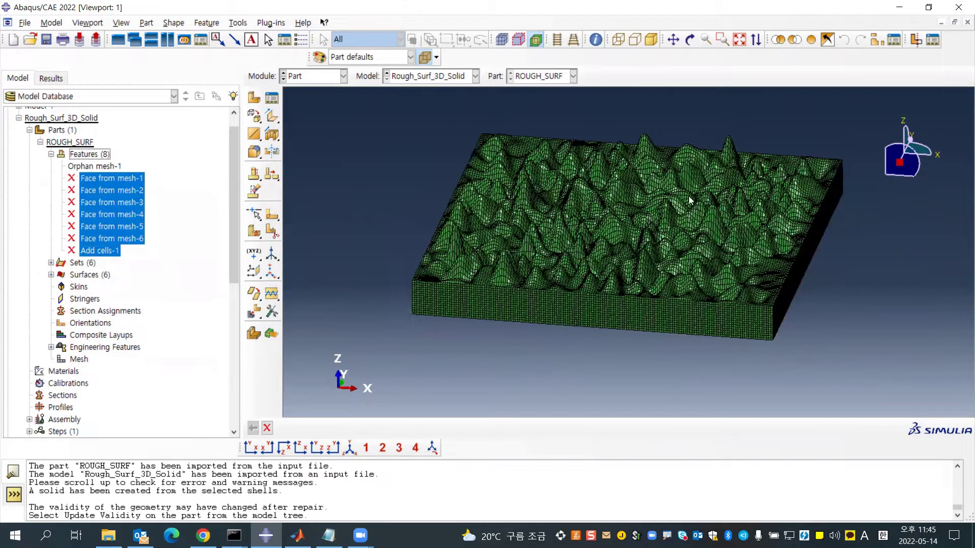
ctrl+alt+drag(679, 287, 723, 266)
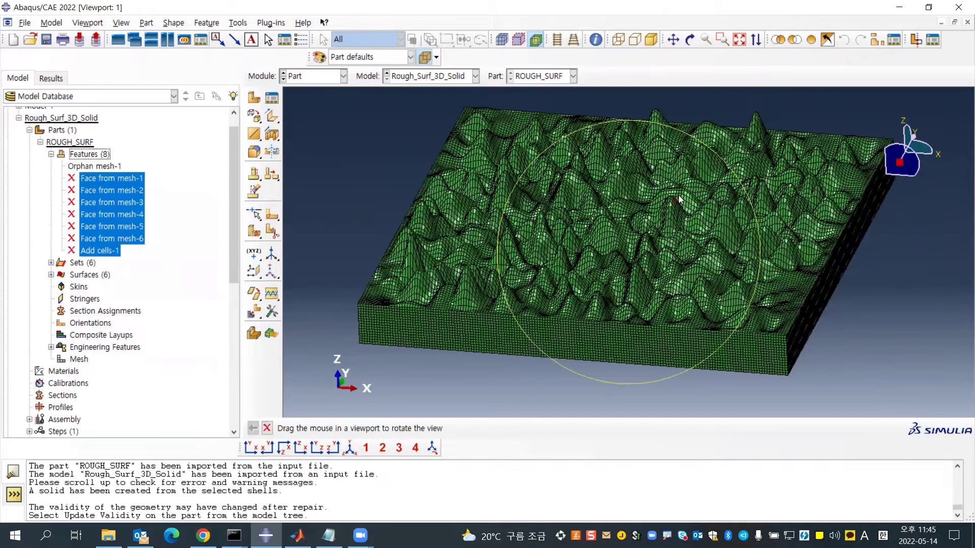
ctrl+alt+drag(631, 217, 768, 175)
ctrl+alt+drag(630, 191, 550, 170)
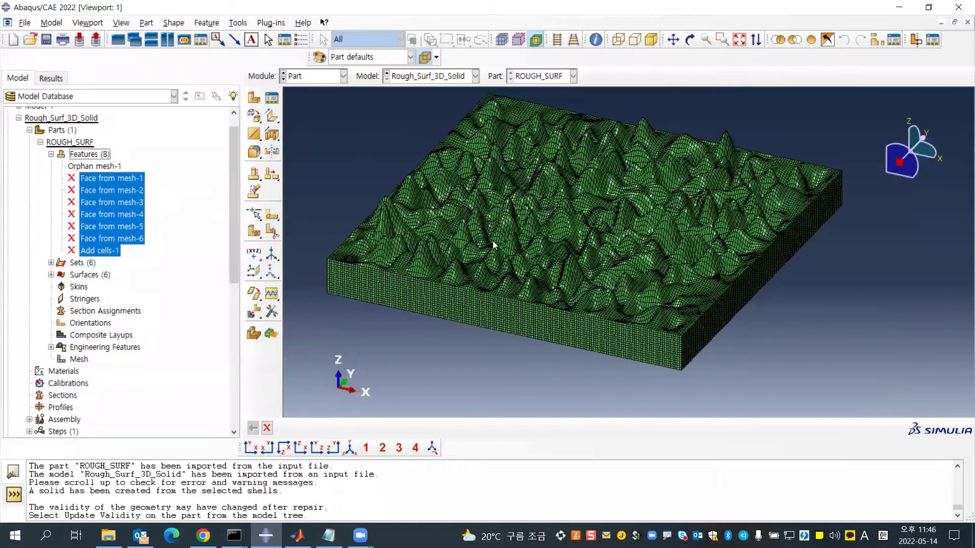
click(19, 118)
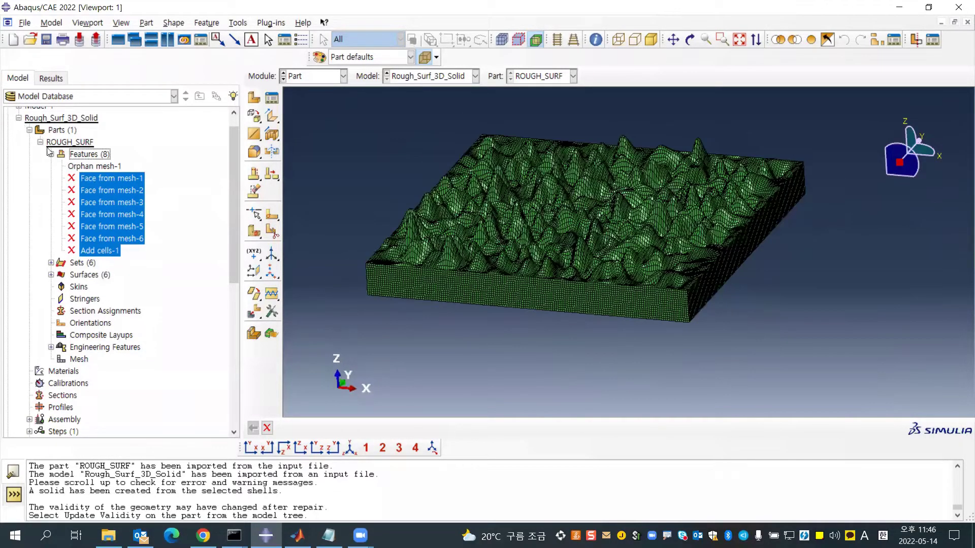
Step: Switch to MATLAB and rerun the Rand_surf command with thickness Lz set to 0: [Nodes,Elements]=Rand_surf(1,1,0,5,30,30,0.05,2.0);
click(298, 535)
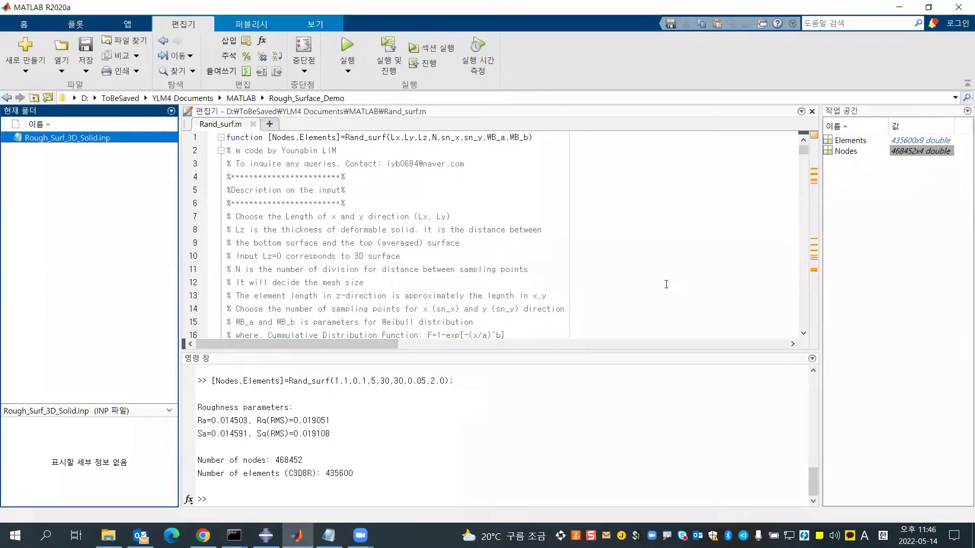
click(391, 502)
key(Up)
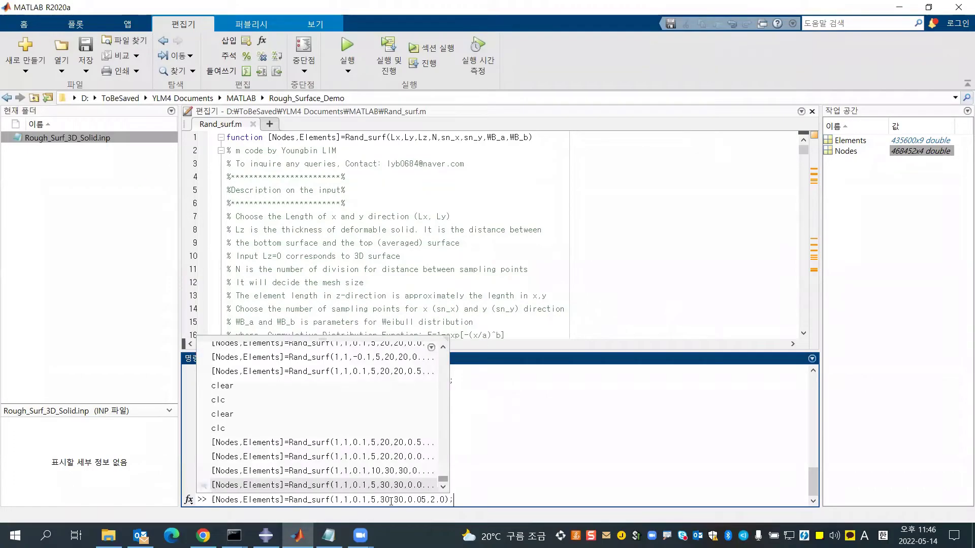
key(BackSpace)
key(BackSpace)
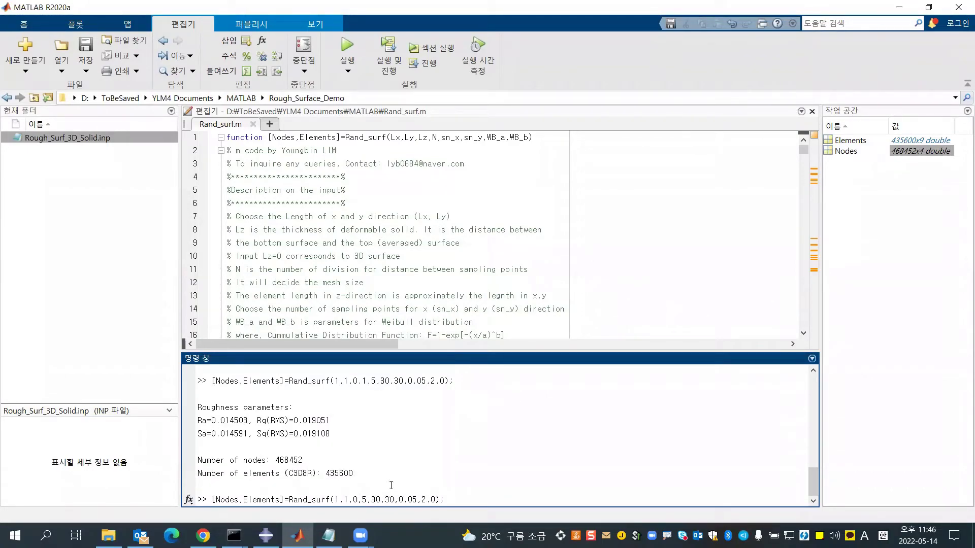
double_click(423, 138)
click(490, 504)
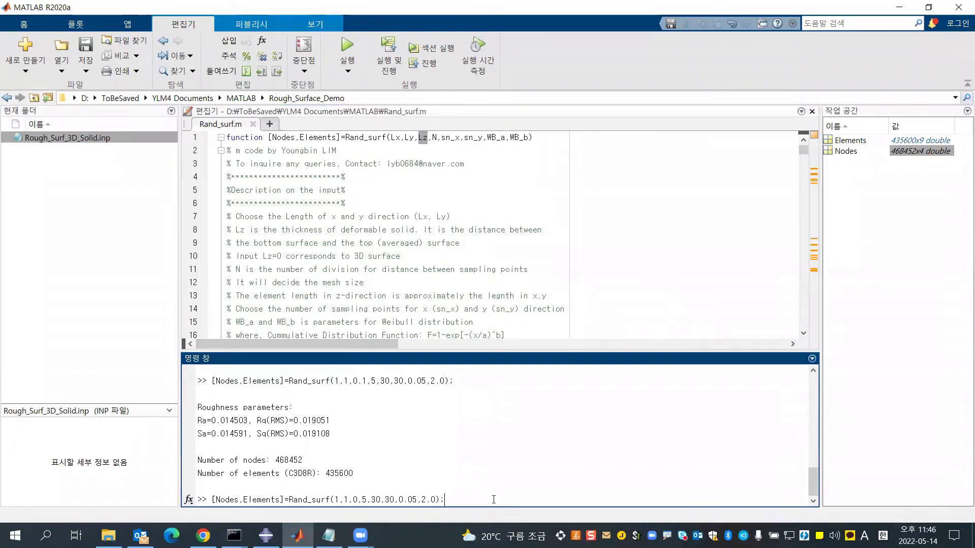
key(Return)
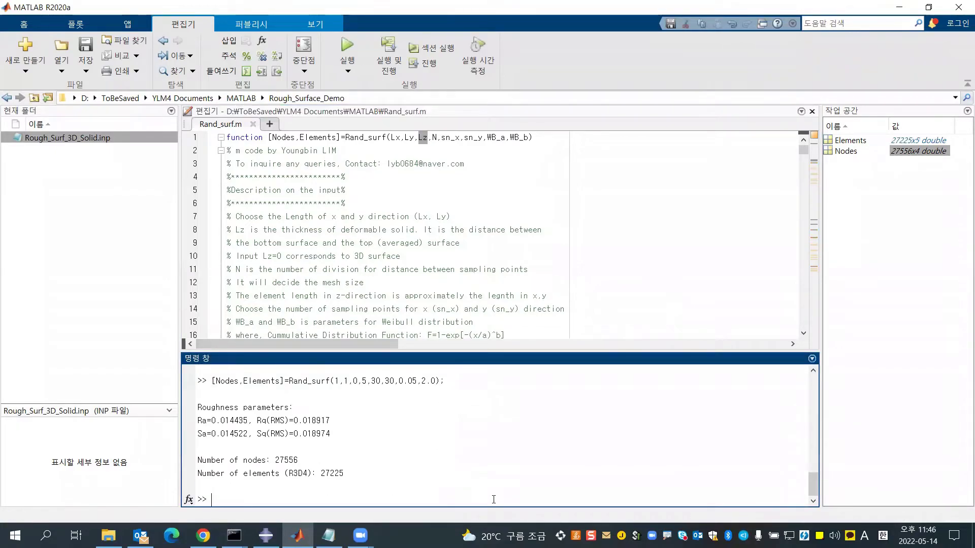
Step: Locate the generated Rough_Surf_Rigid_Shell.inp file, switch back to Abaqus/CAE and import it as a new model
click(55, 159)
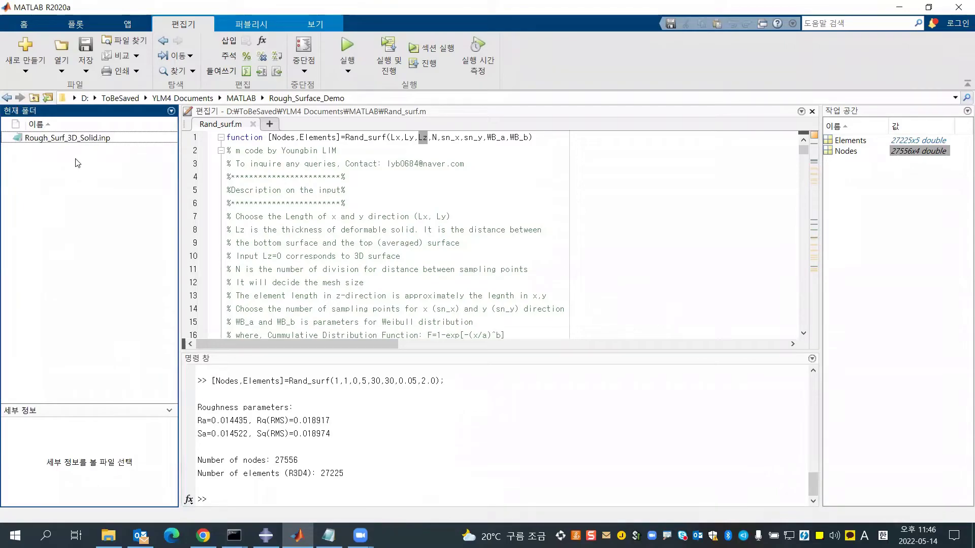
click(85, 148)
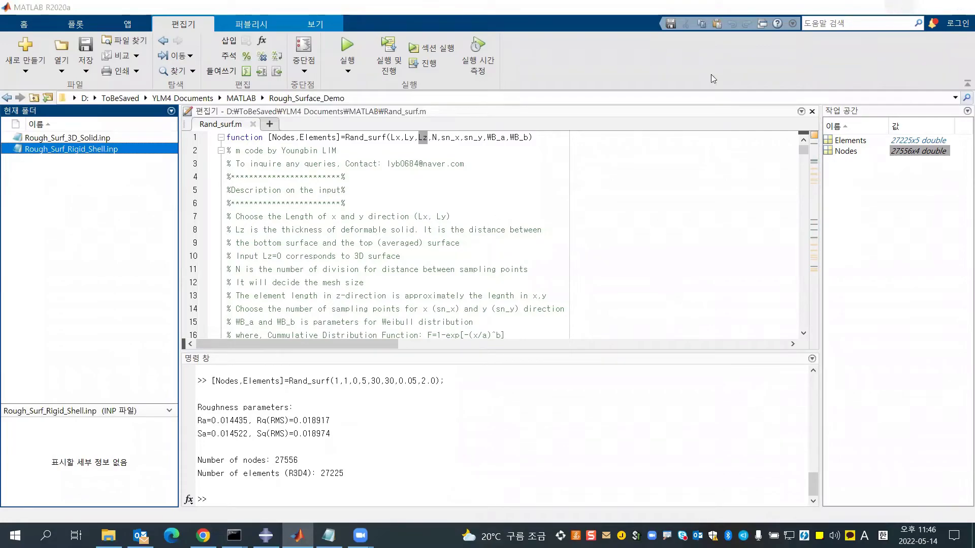
click(899, 7)
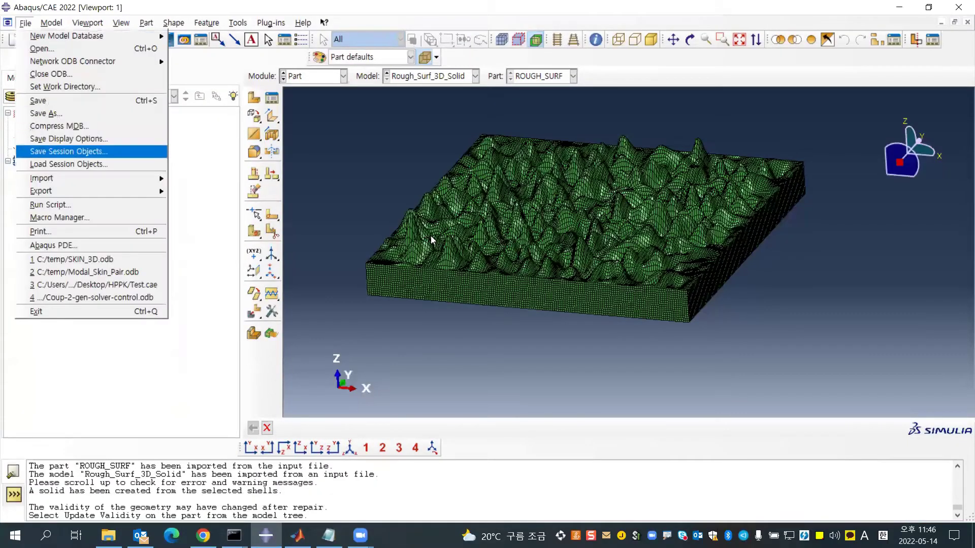
click(392, 231)
click(615, 333)
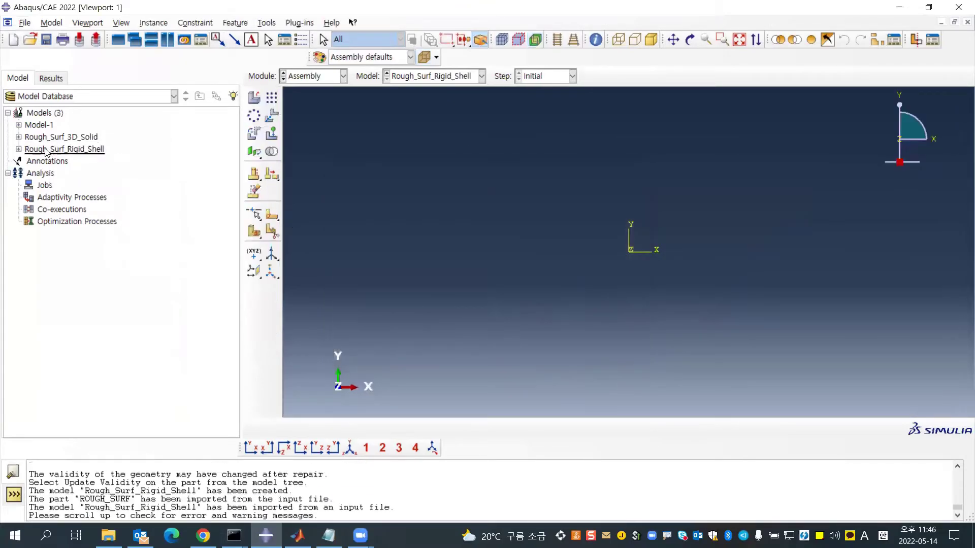
Step: Display the ROUGH_SURF part of the Rough_Surf_Rigid_Shell model in the Part module
click(19, 149)
click(29, 130)
double_click(69, 141)
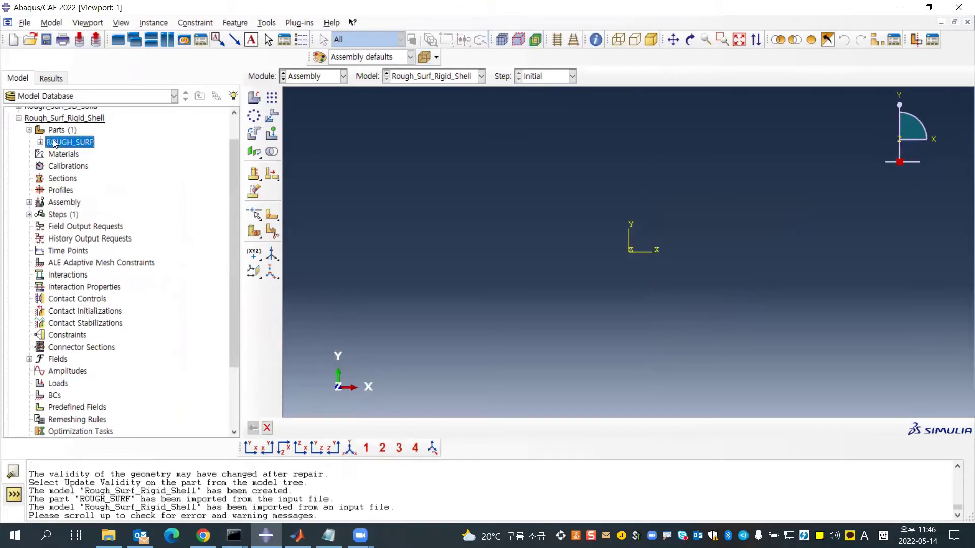
Step: Examine the imported rigid shell surface mesh of ROUGH_SURF from several angles and zoom levels
ctrl+alt+drag(643, 197, 718, 286)
scroll(630, 190, down, 2)
scroll(630, 191, down, 4)
ctrl+alt+drag(629, 191, 546, 156)
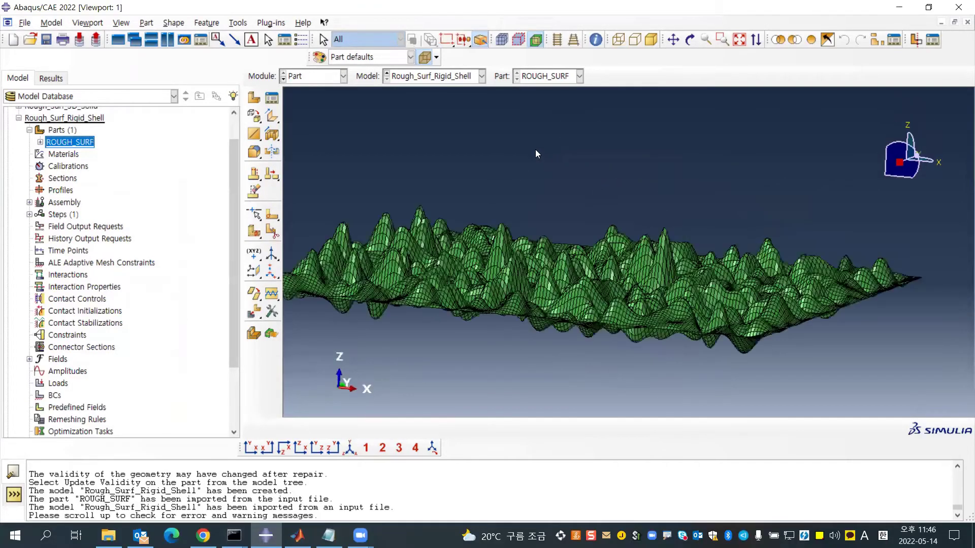
scroll(631, 256, up, 3)
ctrl+alt+drag(644, 221, 683, 300)
scroll(684, 301, up, 1)
ctrl+alt+drag(660, 210, 594, 171)
scroll(624, 196, up, 1)
scroll(661, 186, down, 2)
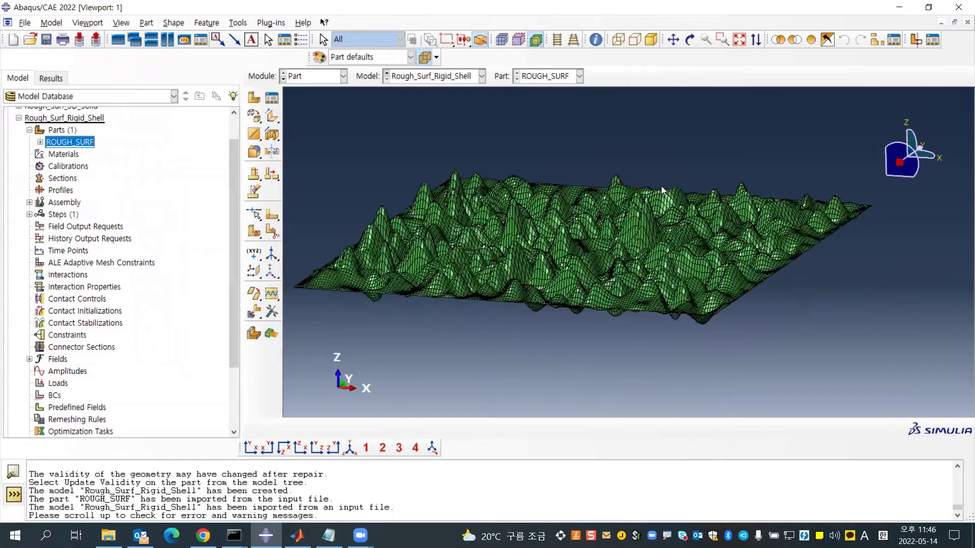
ctrl+alt+drag(661, 186, 662, 187)
ctrl+alt+drag(701, 268, 698, 290)
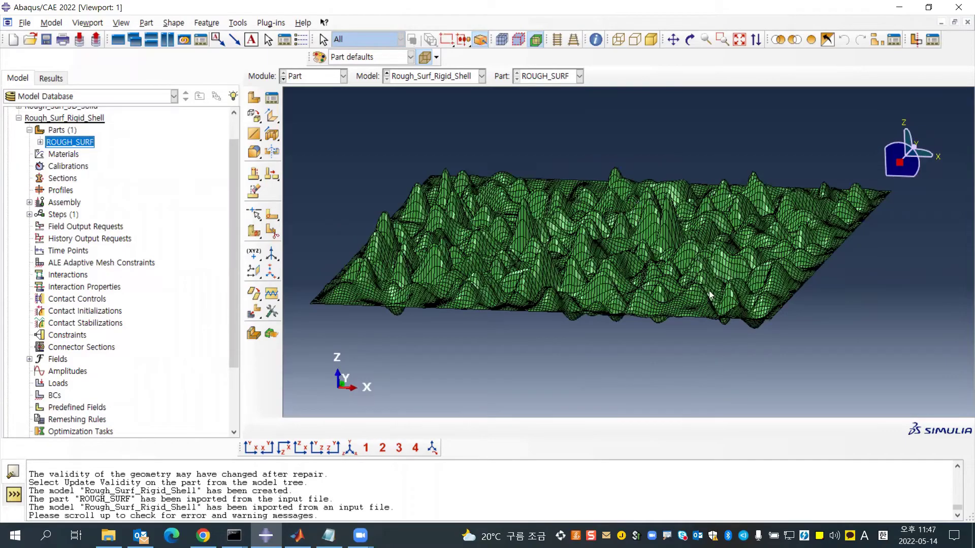
scroll(614, 226, up, 1)
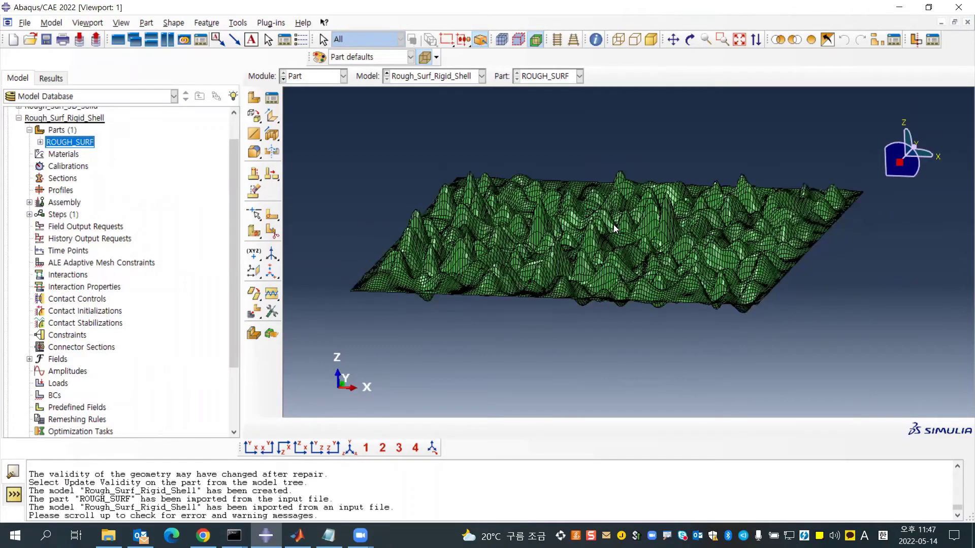
scroll(613, 222, down, 1)
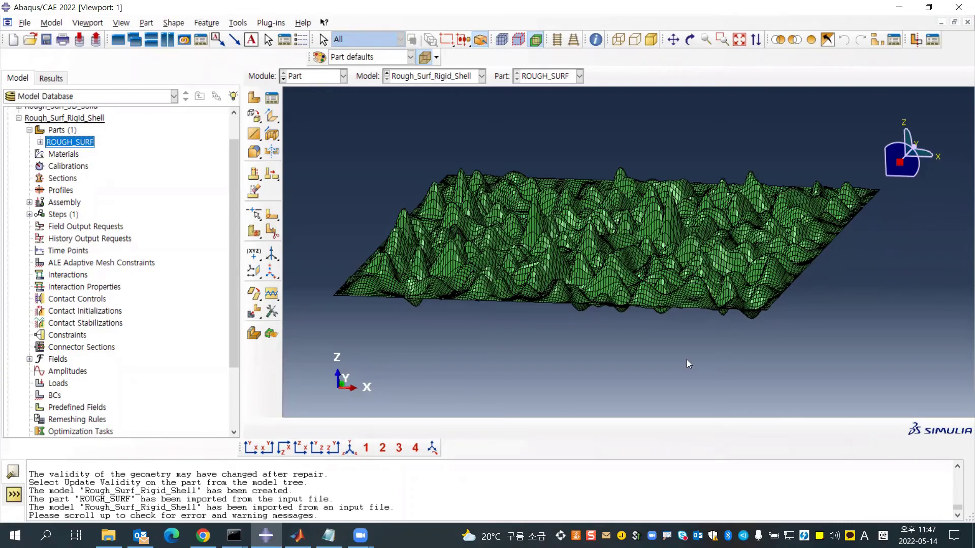
ctrl+alt+drag(783, 291, 762, 279)
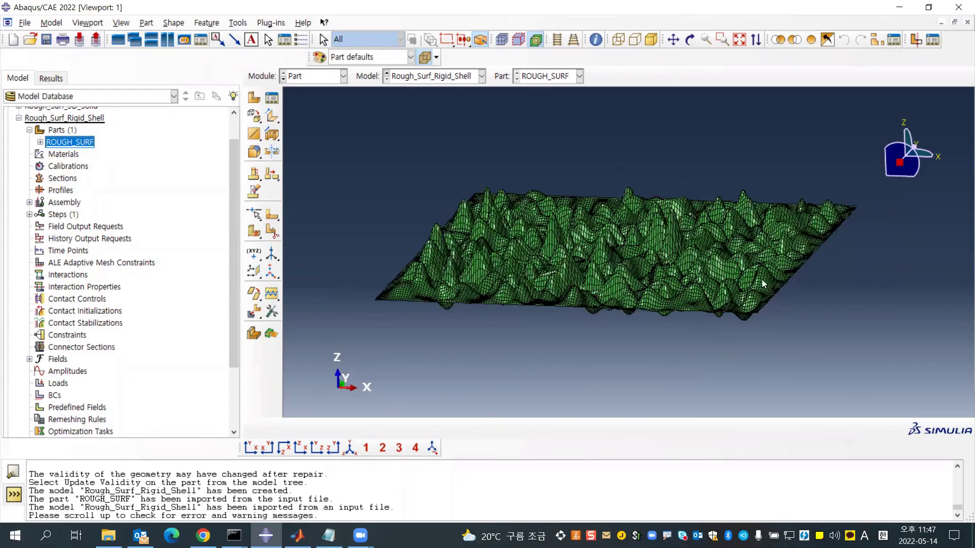